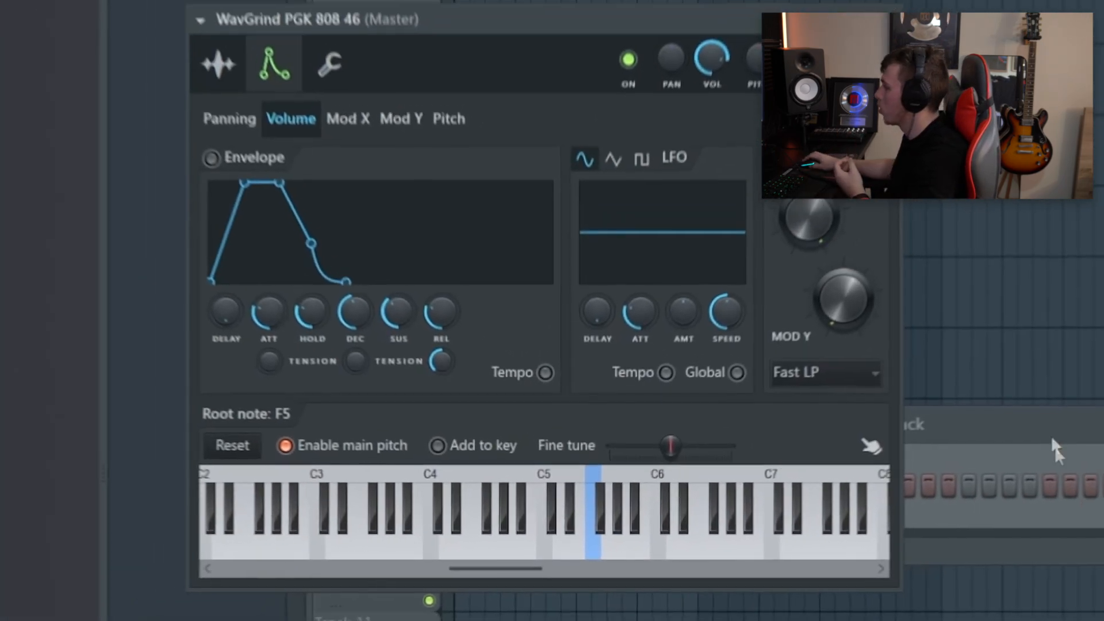
Step: Review the sampler settings and piano roll notes of the WavGrind PGK 808 46 channel
click(1052, 441)
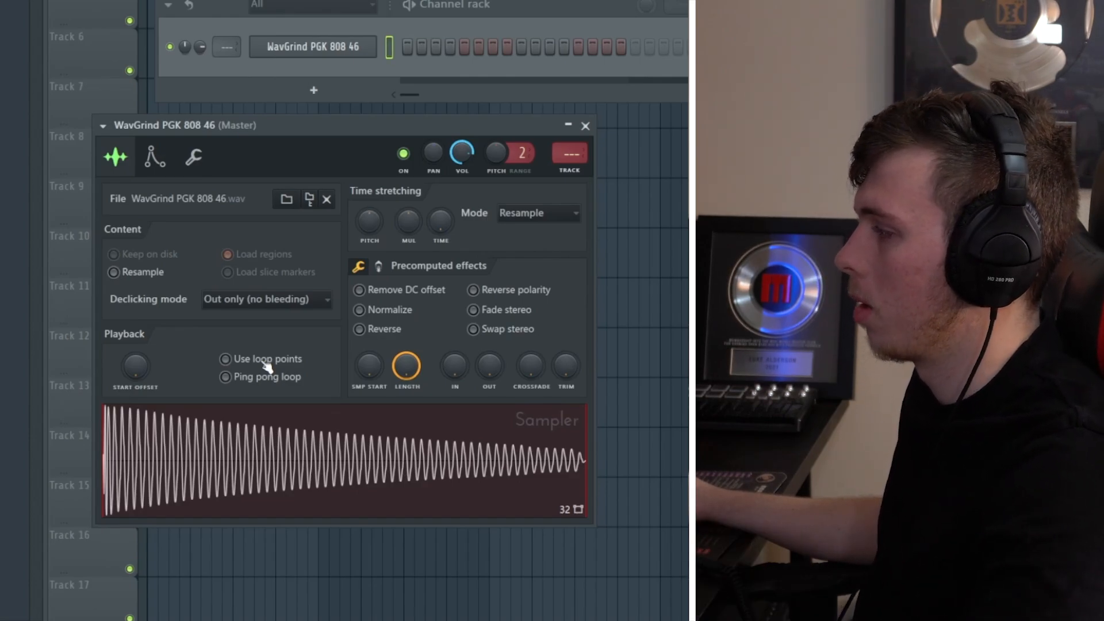
click(267, 362)
drag(334, 126, 349, 134)
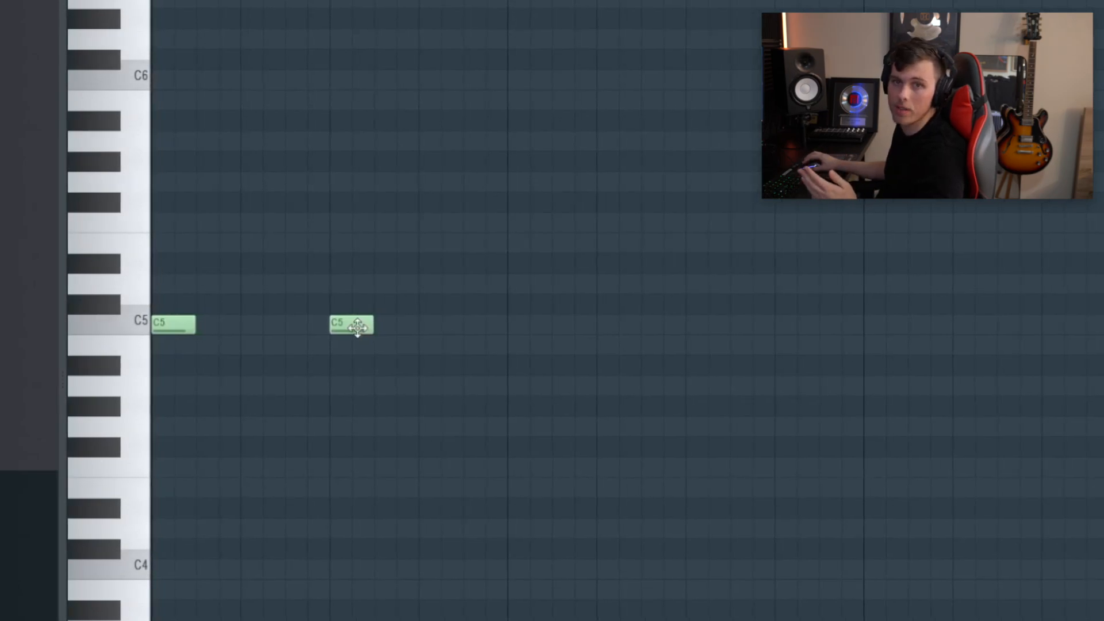
key(F6)
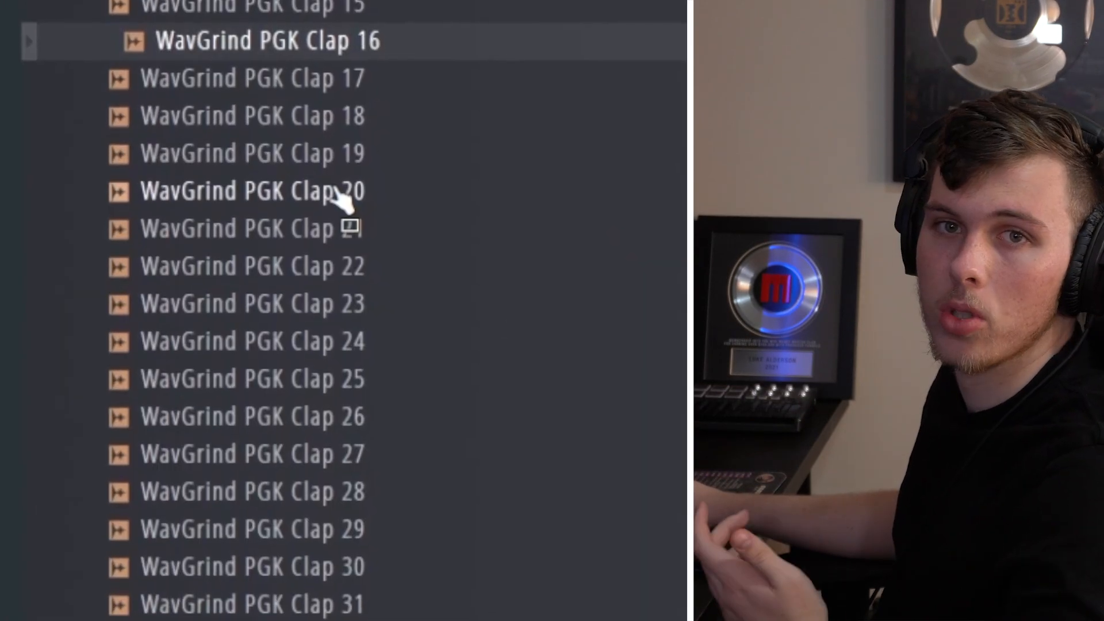
Step: Browse the WavGrind PGK clap and FX samples
scroll(334, 204, up, 2)
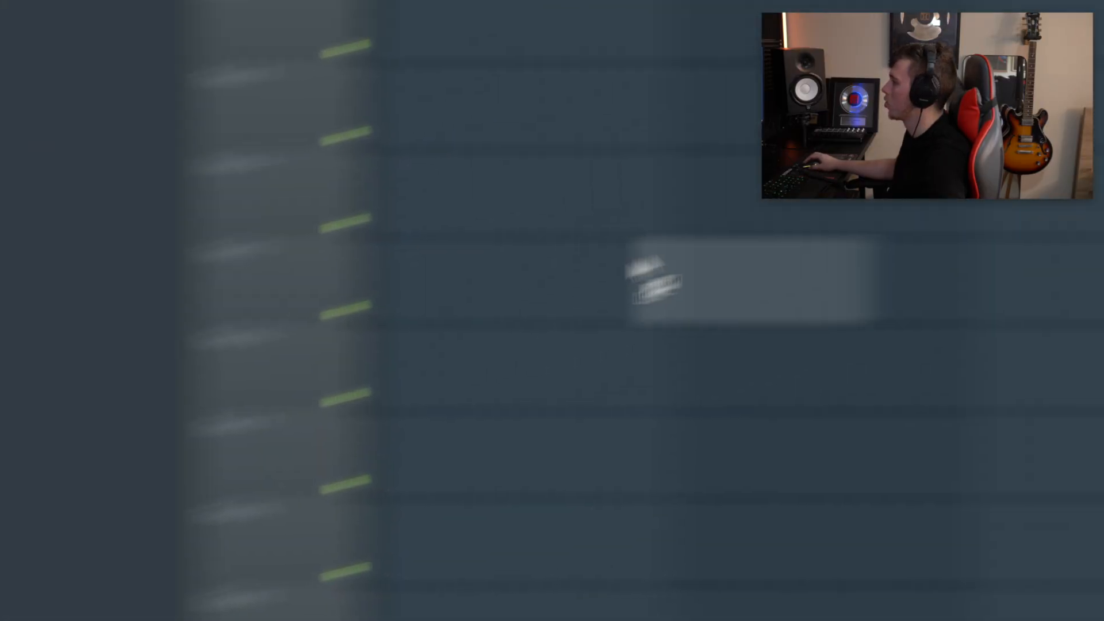
drag(646, 279, 513, 316)
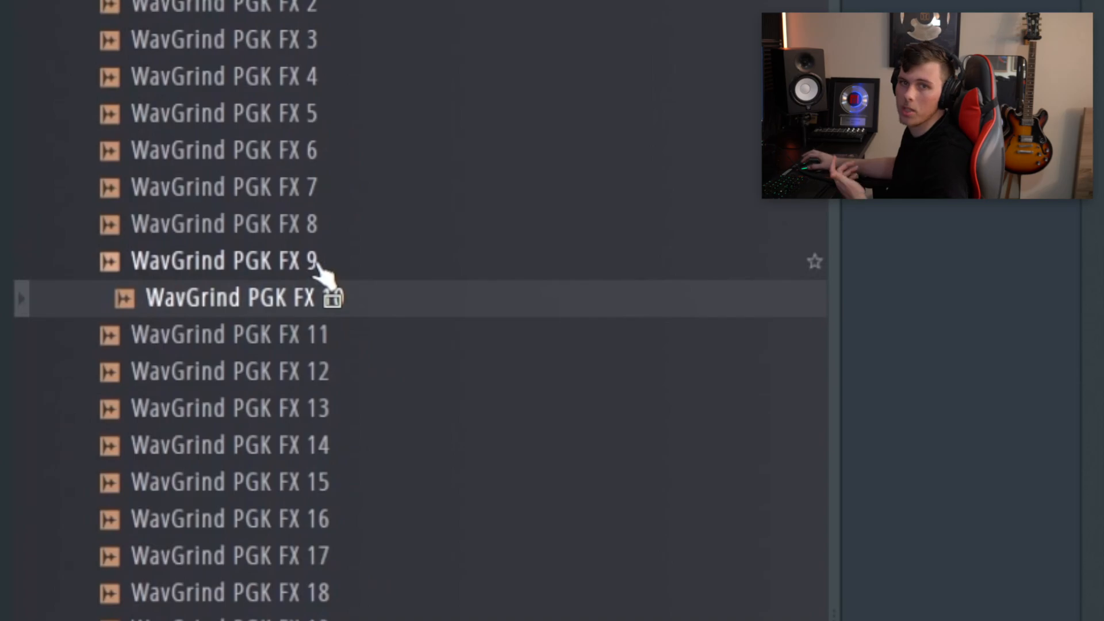
drag(316, 269, 323, 276)
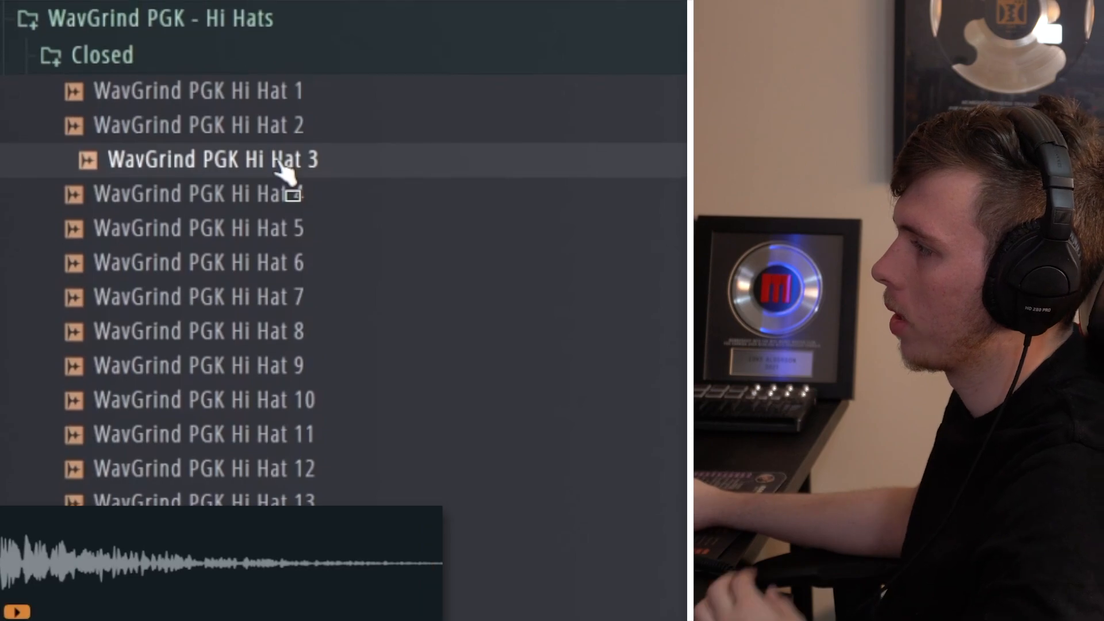
Step: Audition closed hi-hat samples in the WavGrind PGK - Hi Hats folder, including Hi Hat 43, and look through the Perc samples
scroll(284, 190, up, 2)
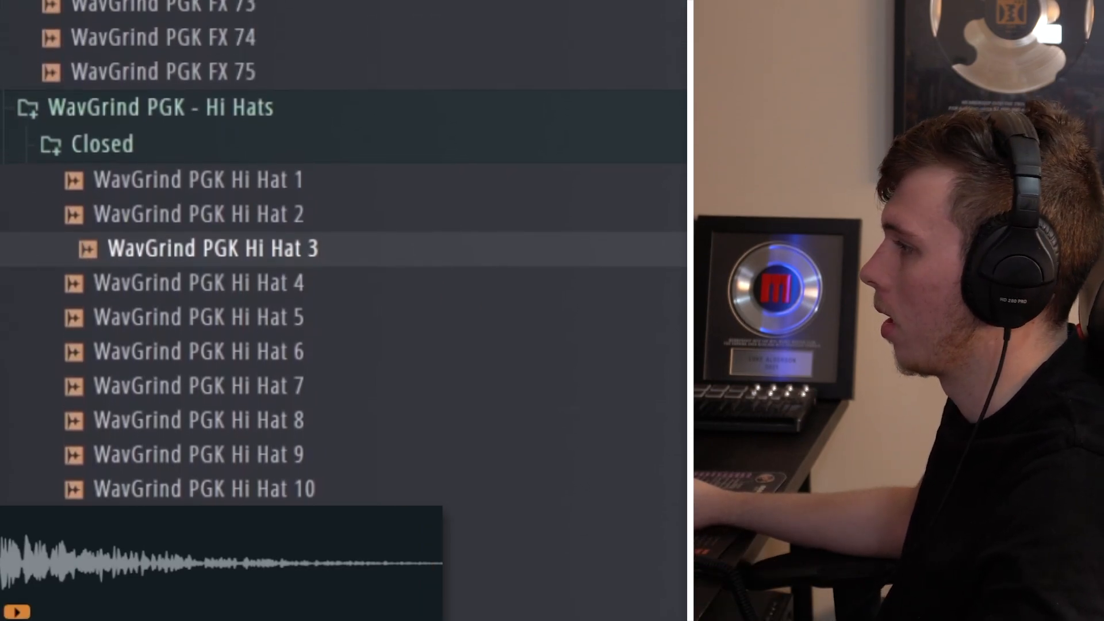
scroll(256, 432, down, 4)
click(256, 431)
scroll(256, 431, down, 2)
click(256, 437)
scroll(256, 451, down, 2)
click(256, 458)
scroll(256, 459, down, 2)
scroll(256, 460, down, 2)
click(253, 481)
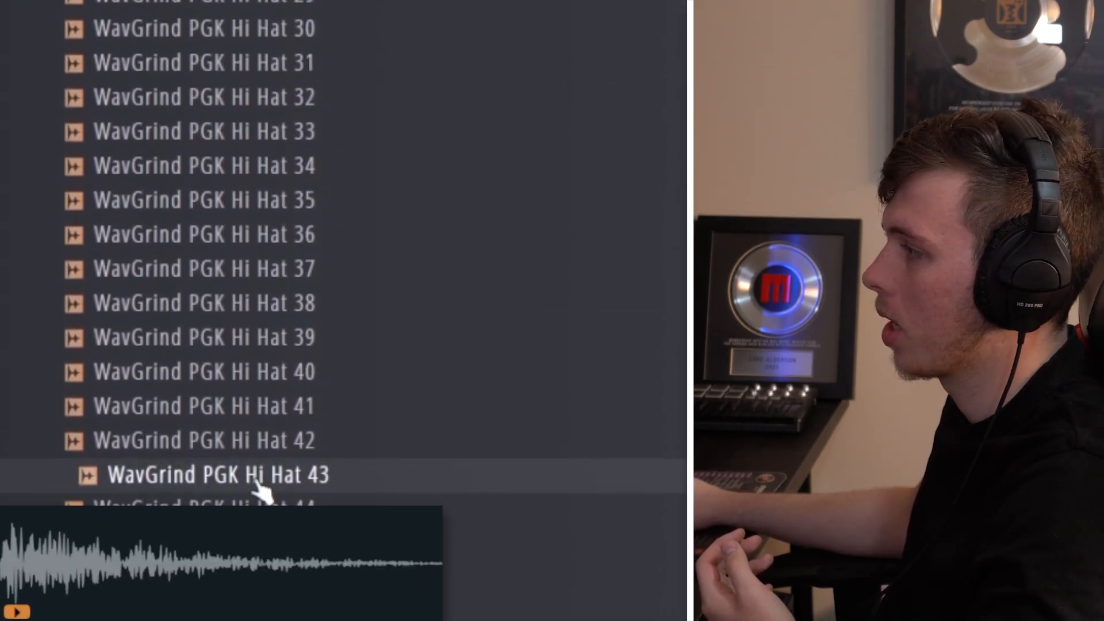
scroll(255, 500, down, 8)
click(315, 365)
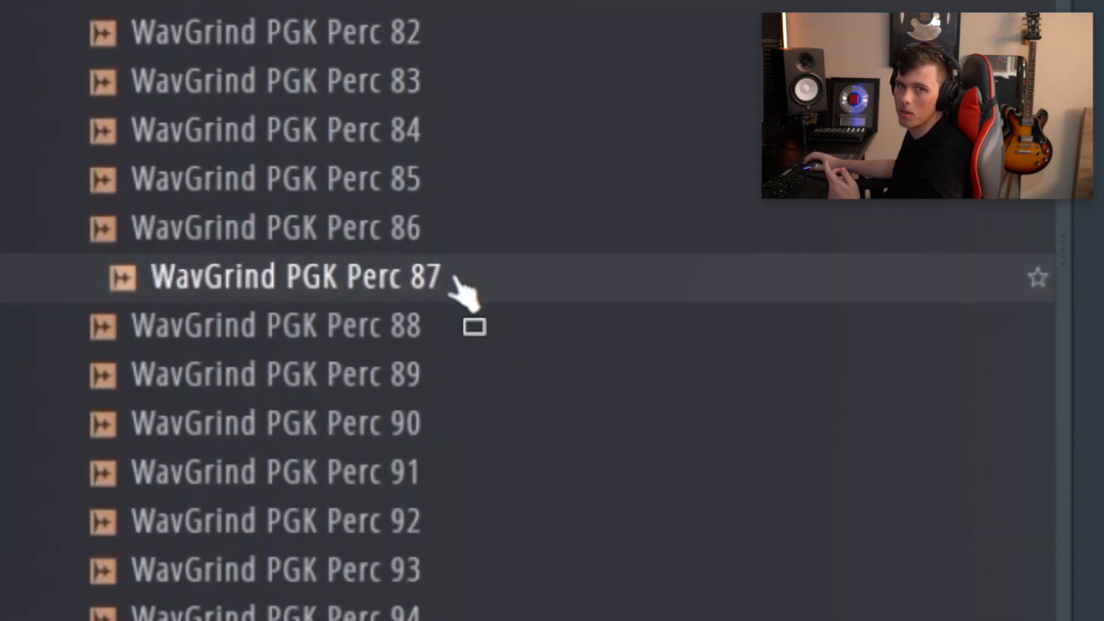
scroll(454, 278, up, 1)
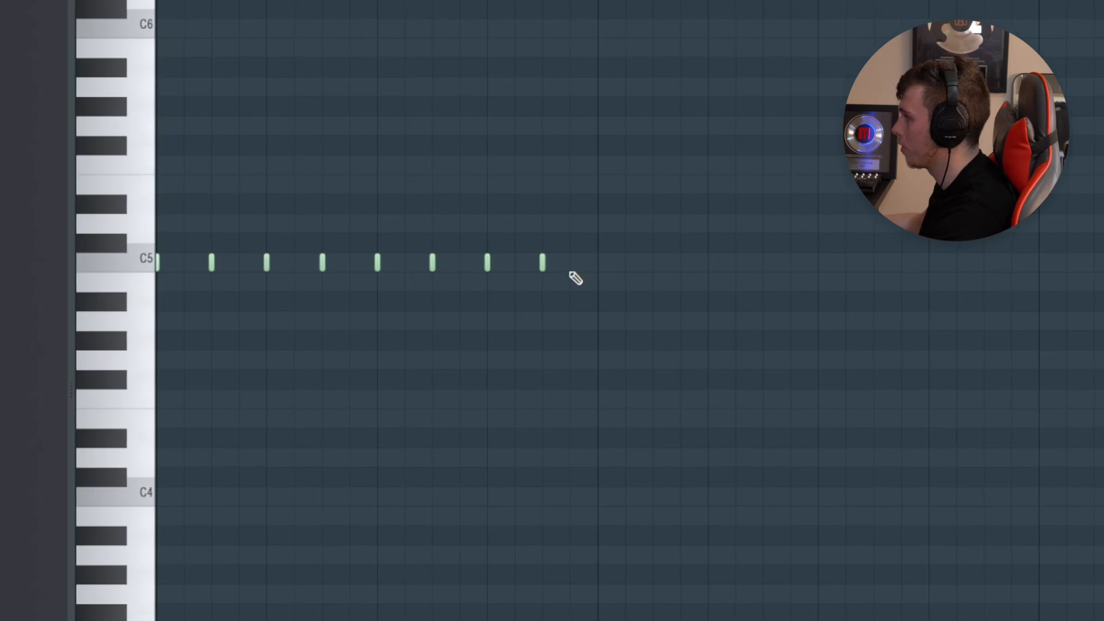
Step: Quantize the C5 hi-hat notes and duplicate the one-bar pattern repeatedly across the following bars
key(ctrl+q)
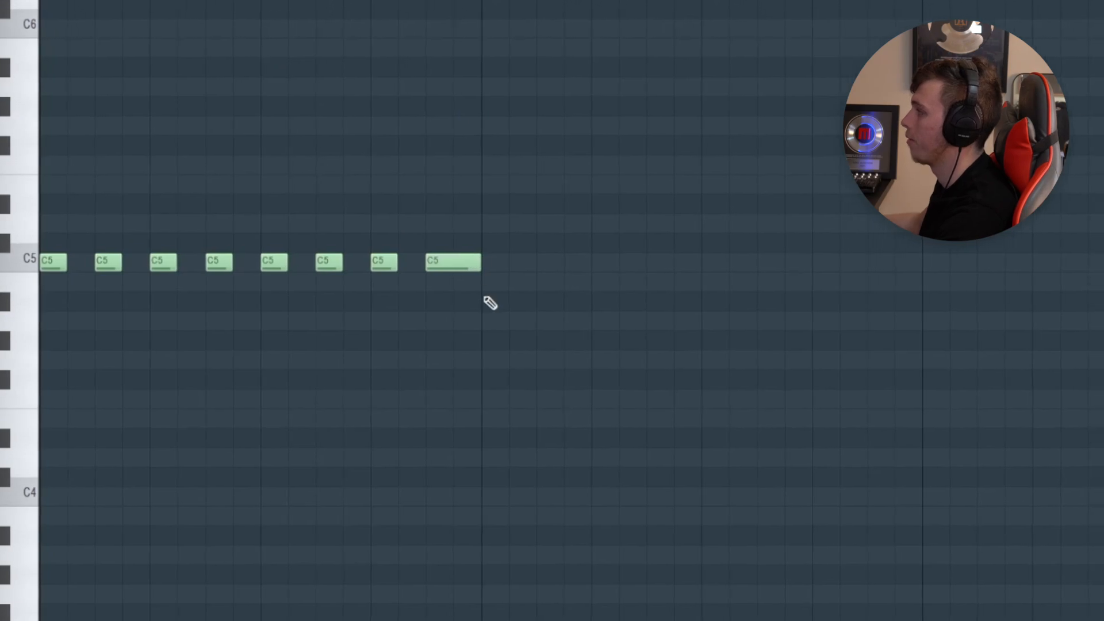
scroll(470, 276, down, 1)
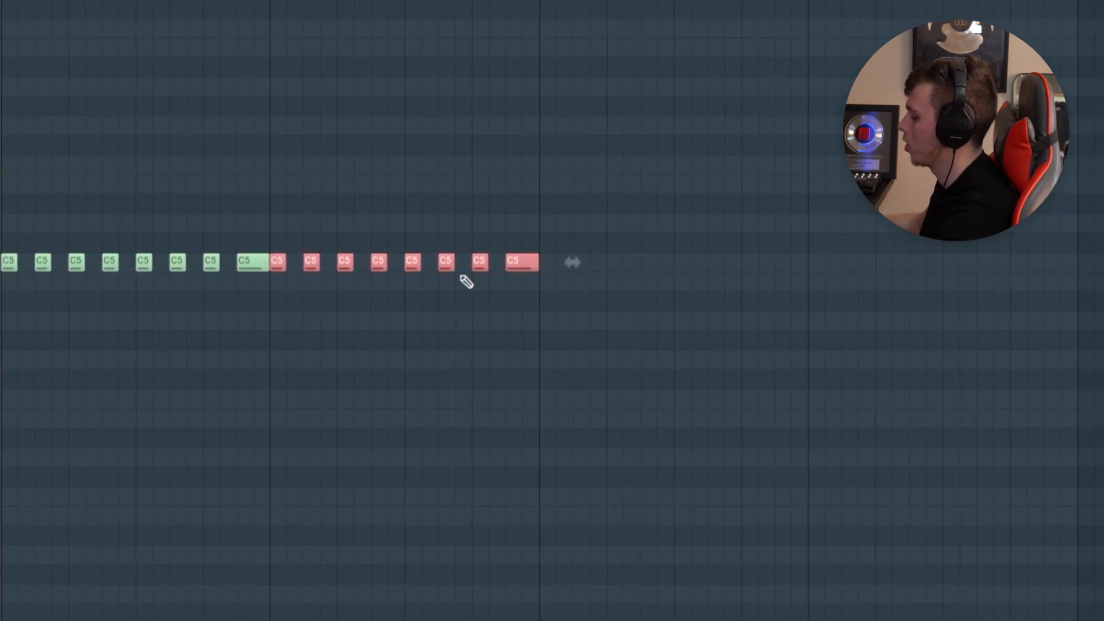
scroll(442, 280, down, 1)
key(ctrl+b)
key(ctrl+b)
key(ctrl+b)
key(ctrl+b)
key(ctrl+b)
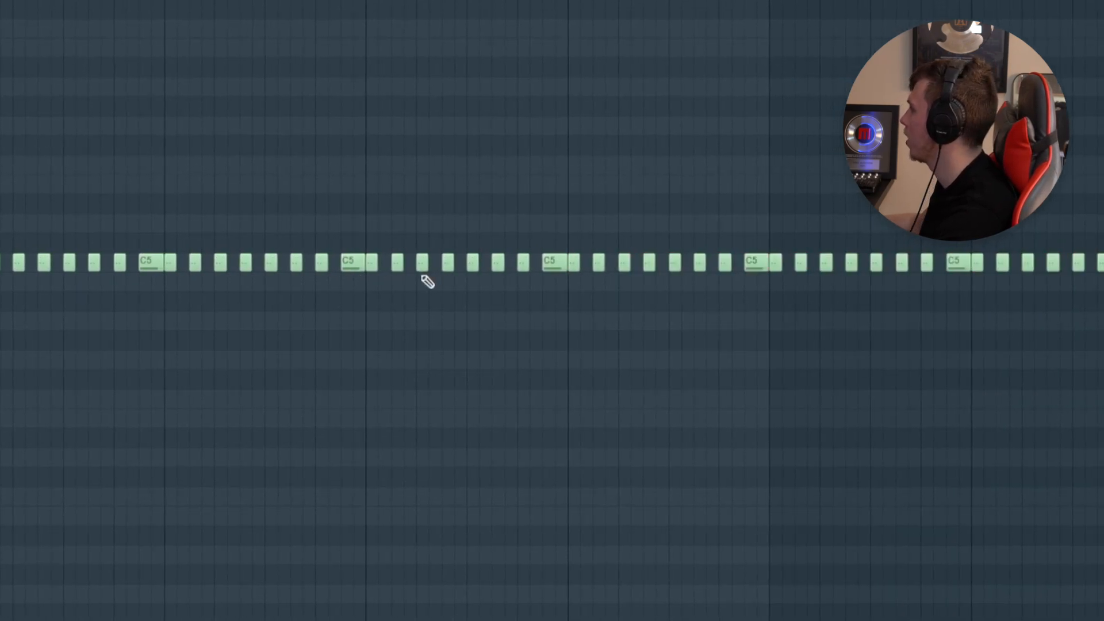
scroll(419, 279, down, 1)
key(ctrl+d)
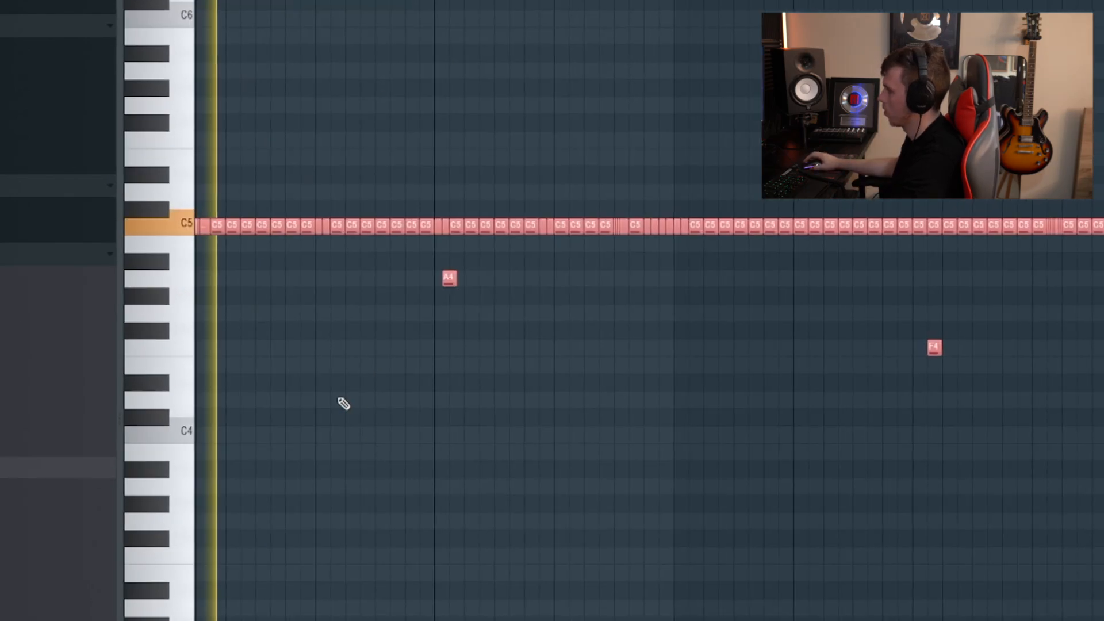
Step: Try out another hi-hat MIDI pattern by loading it from the browser into the piano roll and playing it
key(ctrl+d)
scroll(334, 375, up, 2)
key(space)
drag(100, 403, 204, 380)
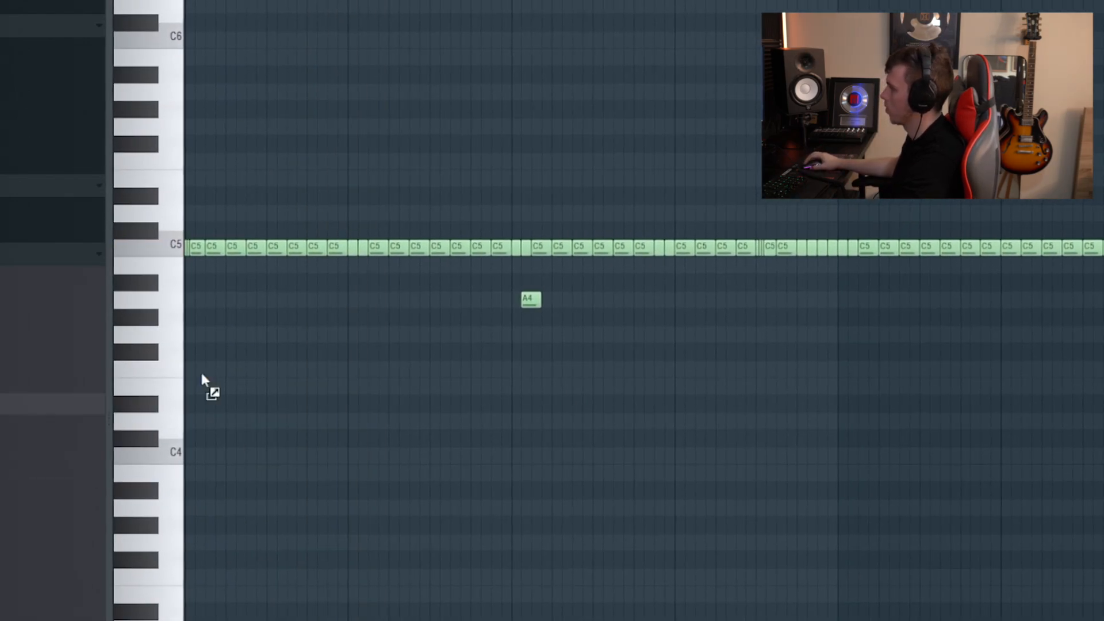
key(ctrl+d)
key(space)
scroll(409, 380, down, 2)
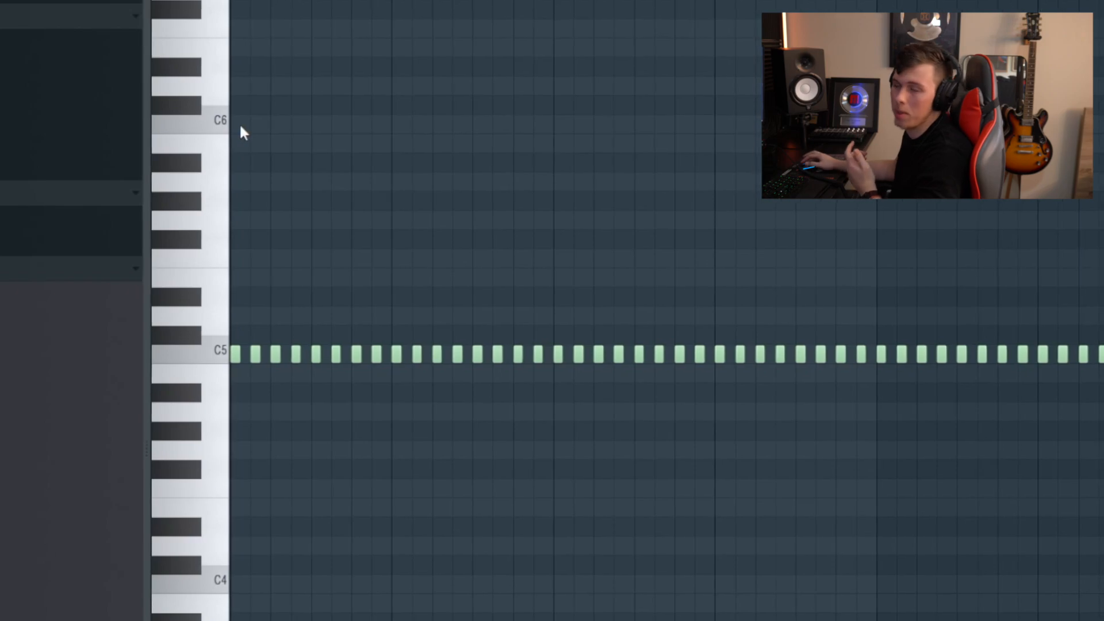
Step: Play the C5 hi-hat pattern and fill the gaps after bar 1's first note and bar 2's second note with extra hits
key(space)
scroll(702, 262, up, 1)
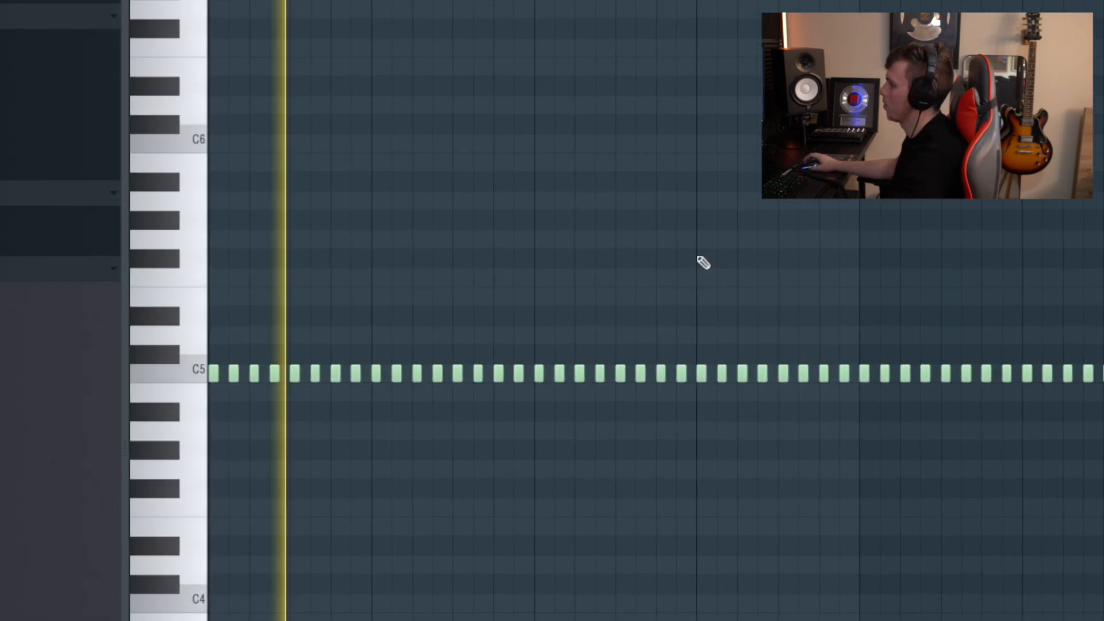
scroll(325, 184, up, 2)
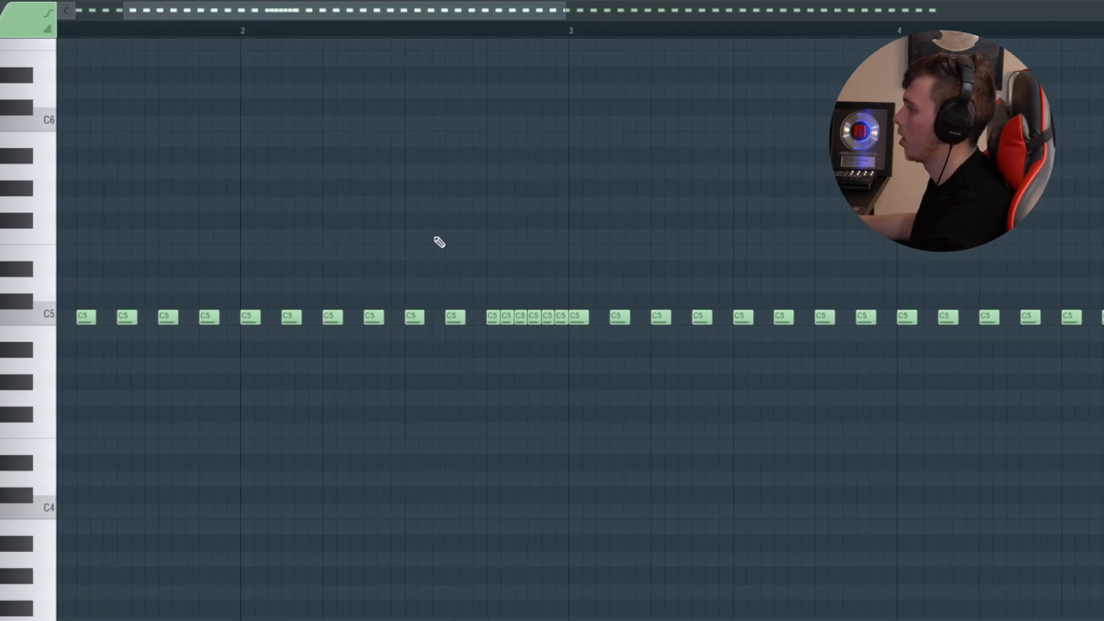
scroll(440, 247, left, 3)
key(space)
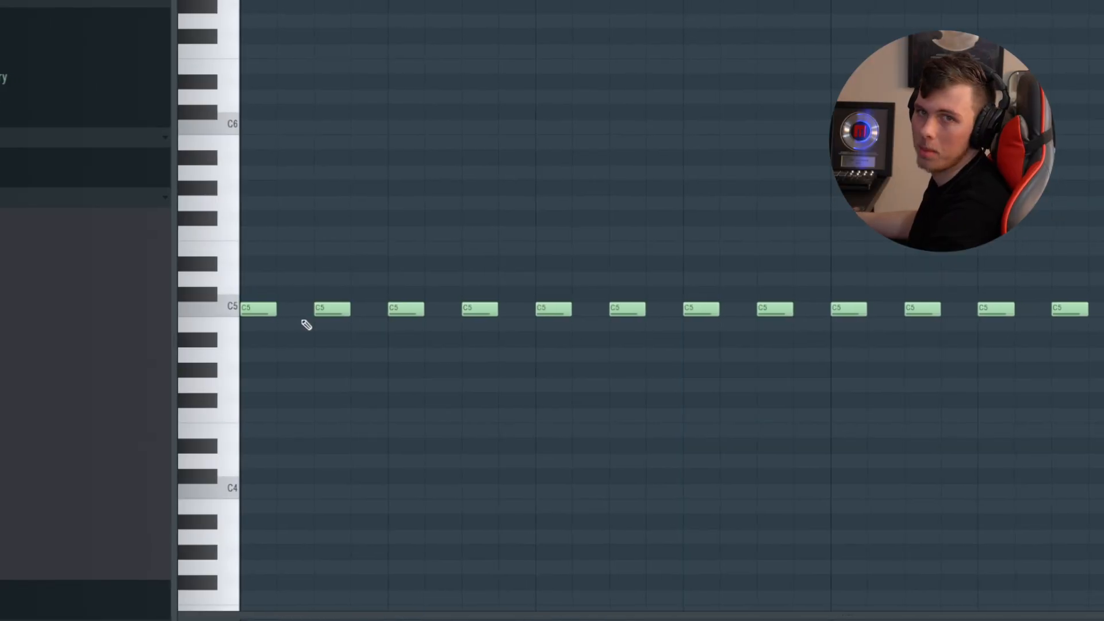
click(259, 310)
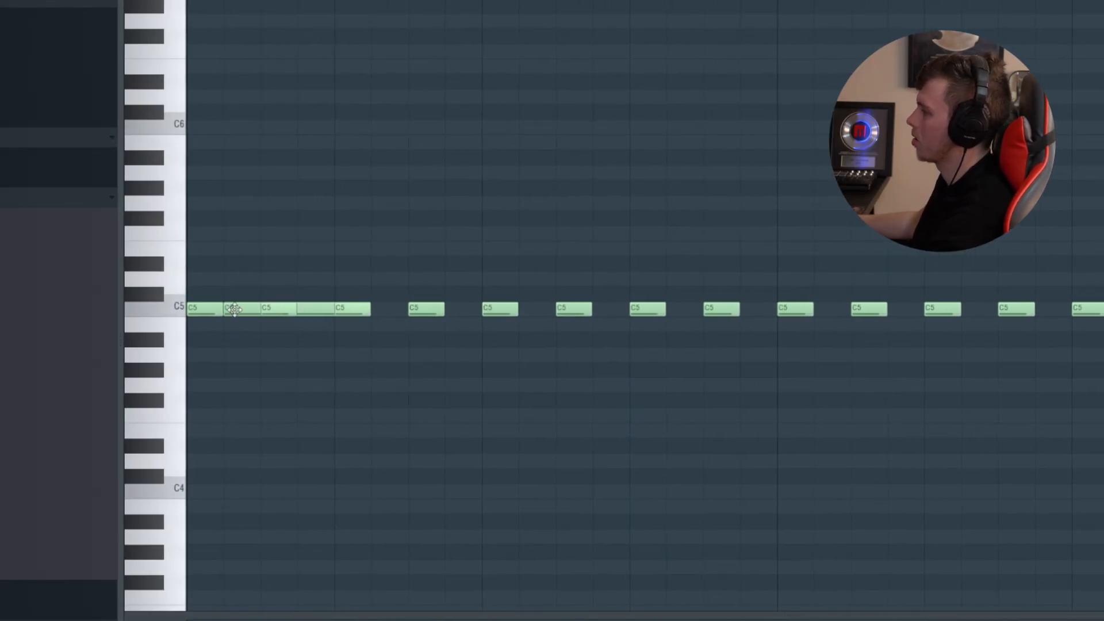
key(space)
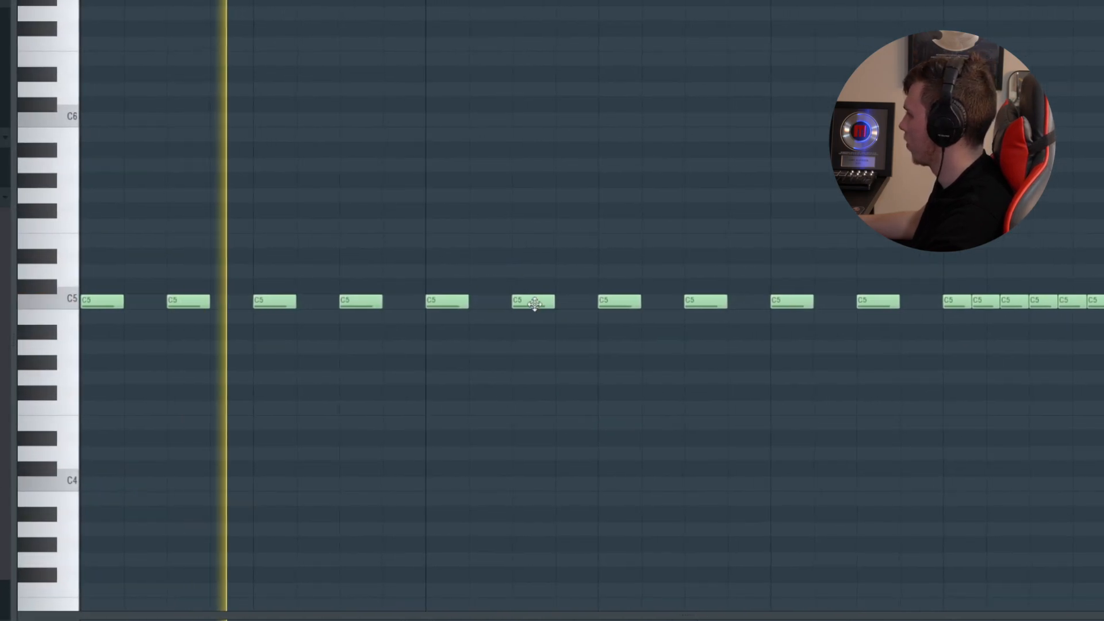
click(587, 302)
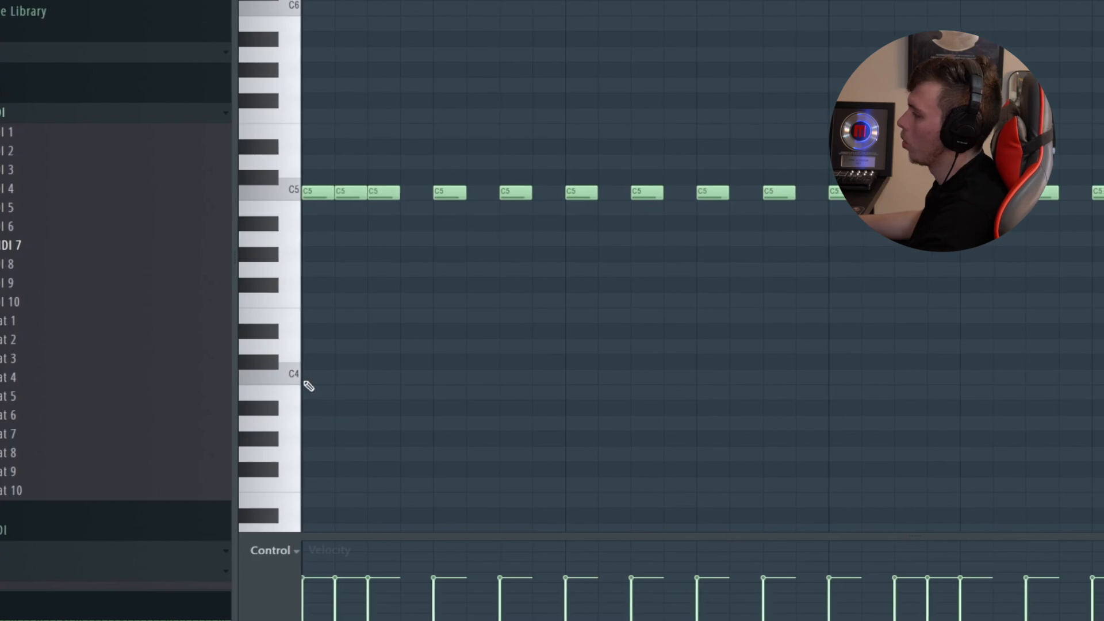
Step: Add low C4 notes under the C5 pattern at the start and on the sixth hit of bar 1, plus one in bar 2
click(305, 381)
scroll(348, 327, up, 2)
scroll(391, 346, down, 1)
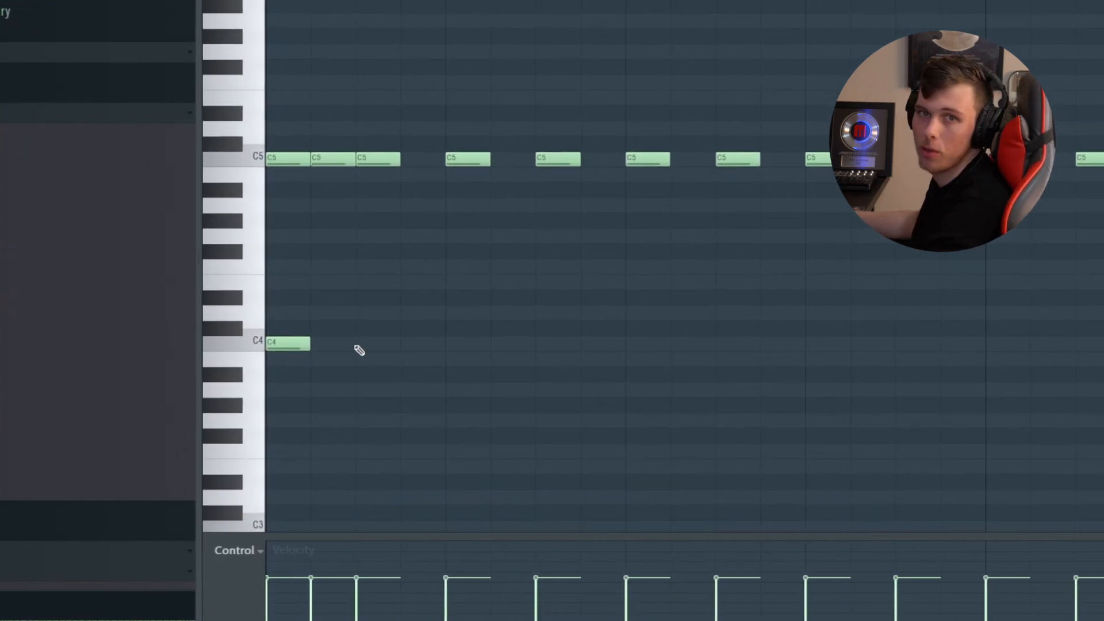
key(space)
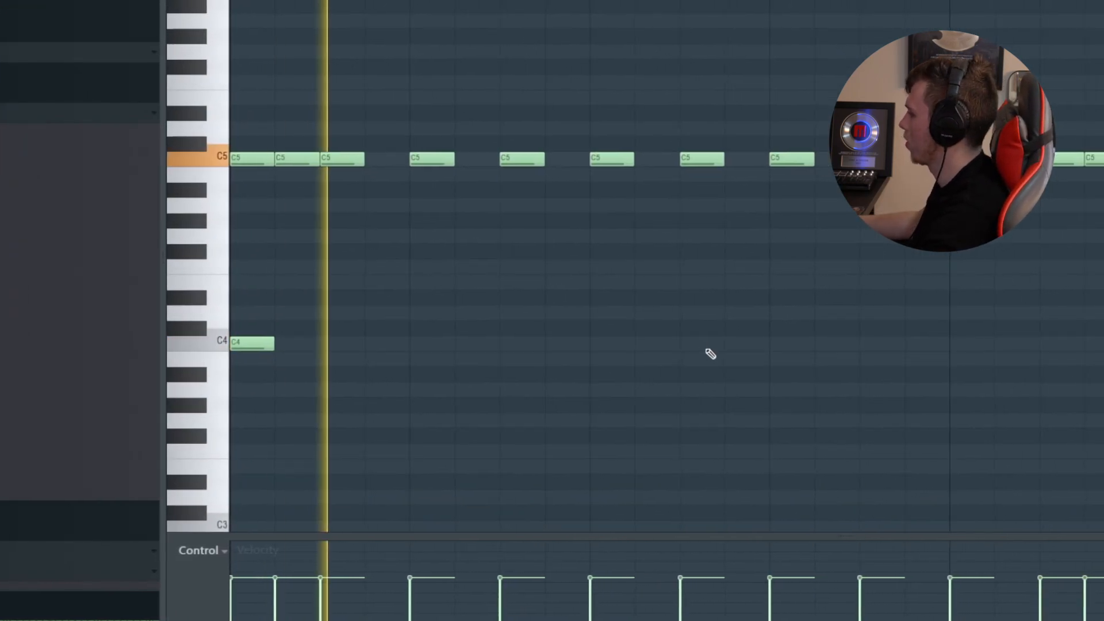
click(709, 349)
drag(831, 357, 584, 353)
click(891, 341)
Step: Select the C4 hi-hat notes and lower their velocity below that of the C5 notes
drag(674, 302, 62, 270)
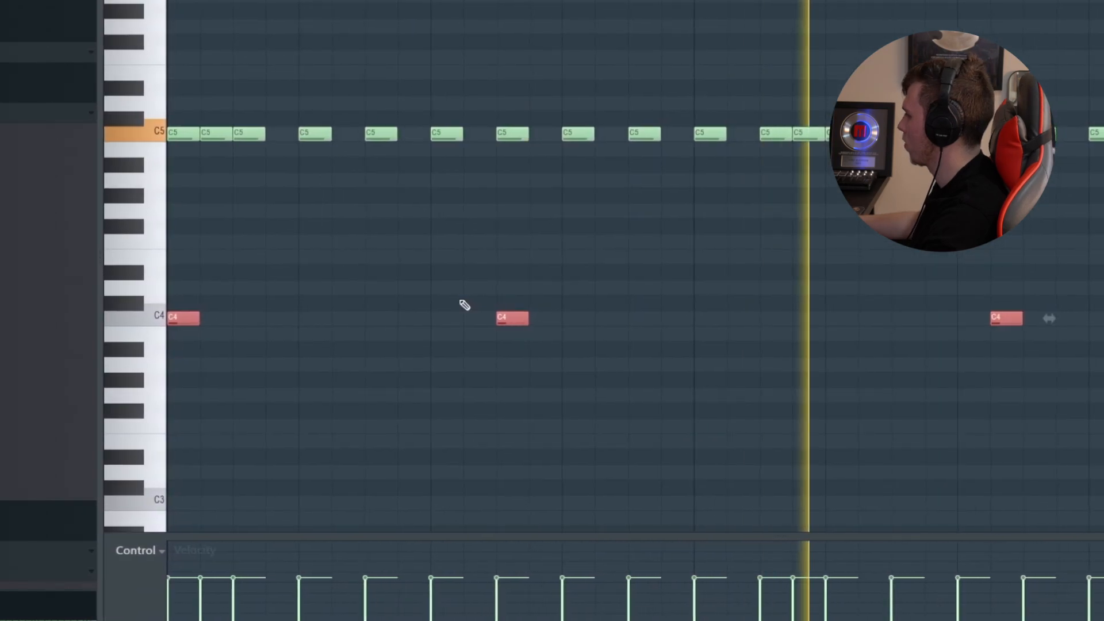
ctrl+click(482, 286)
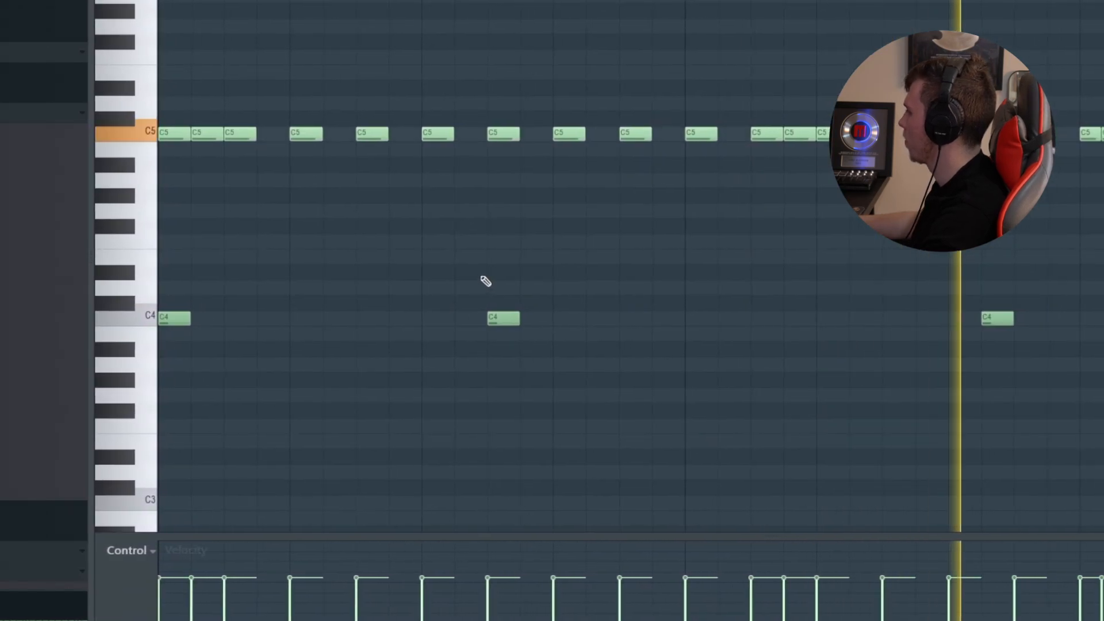
scroll(483, 279, down, 2)
drag(740, 321, 131, 310)
ctrl+click(319, 316)
scroll(544, 266, down, 2)
scroll(545, 266, up, 2)
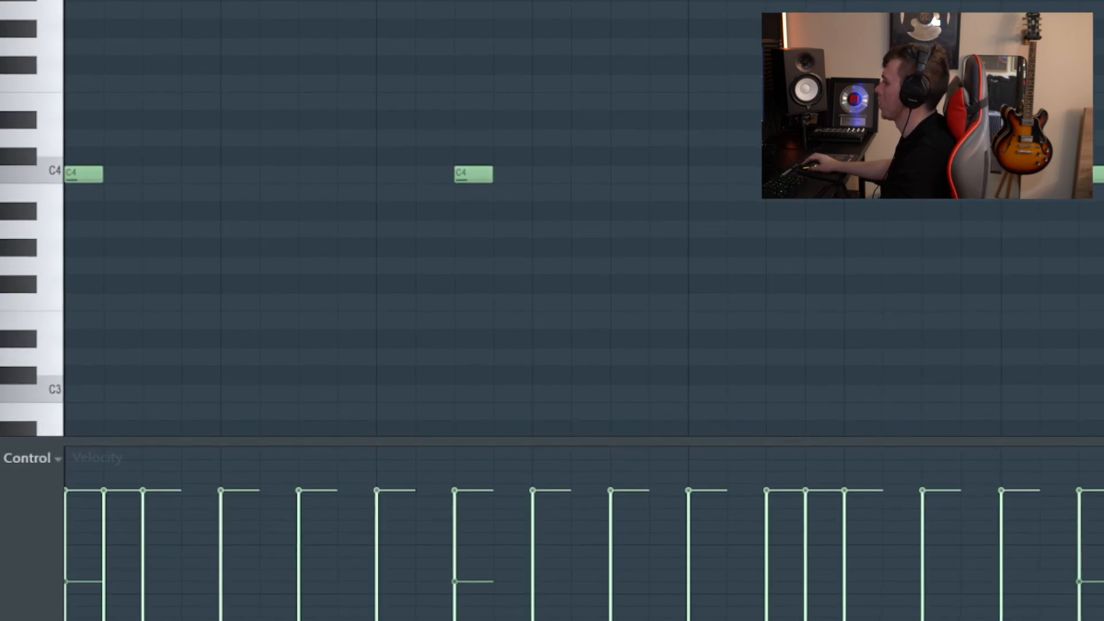
Step: Select the first three C5 hi-hat notes of bar 1 and vary their panning
drag(1103, 237, 66, 73)
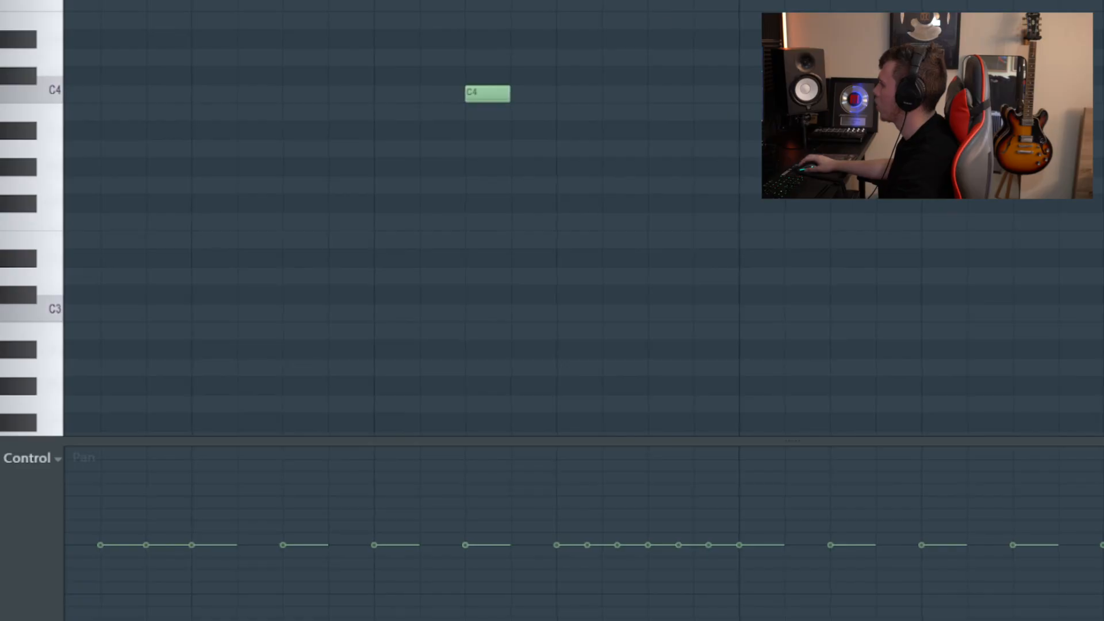
scroll(607, 140, down, 3)
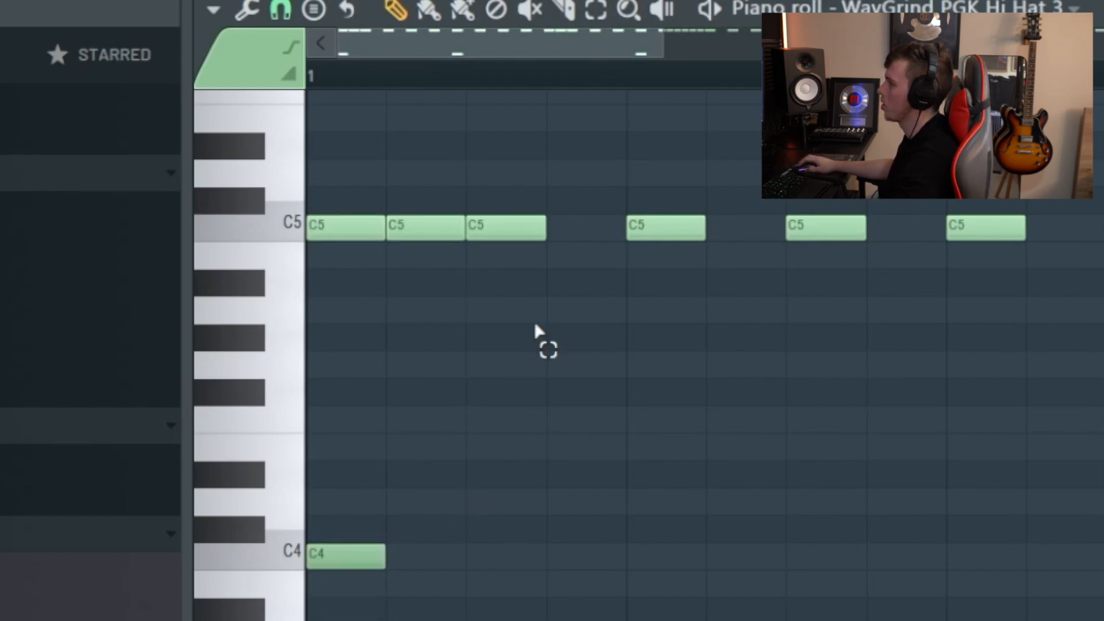
drag(535, 331, 308, 134)
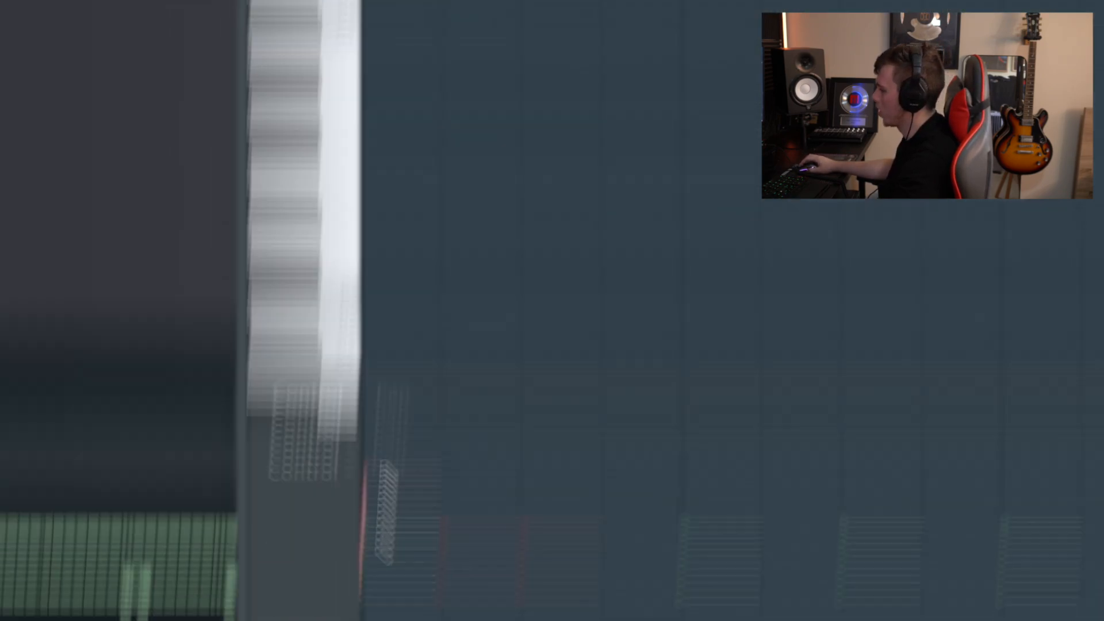
drag(444, 513, 443, 613)
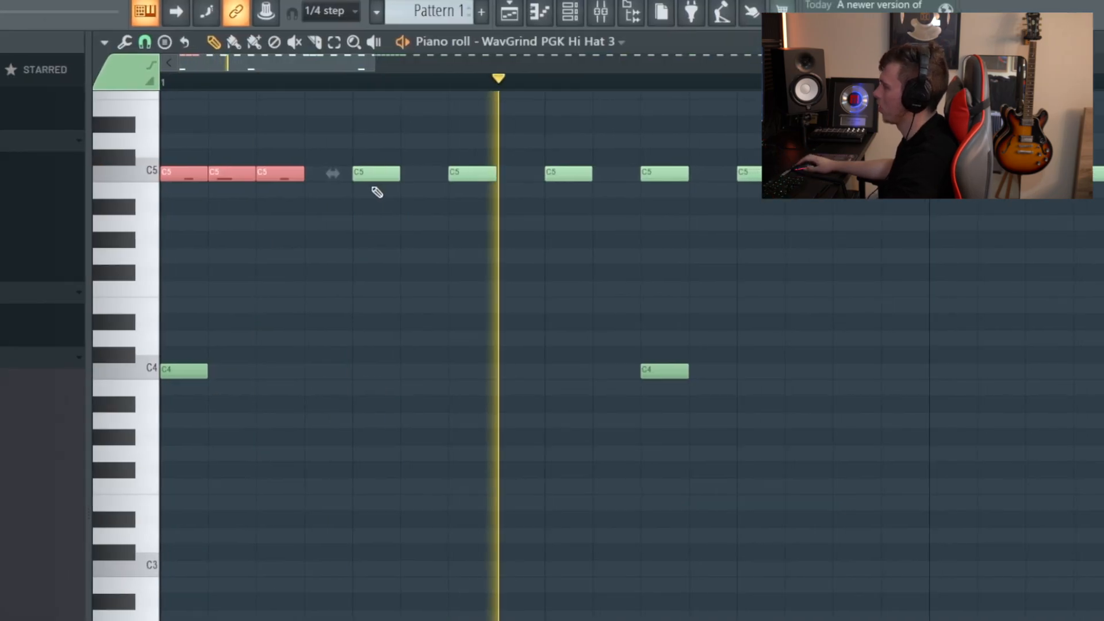
click(614, 449)
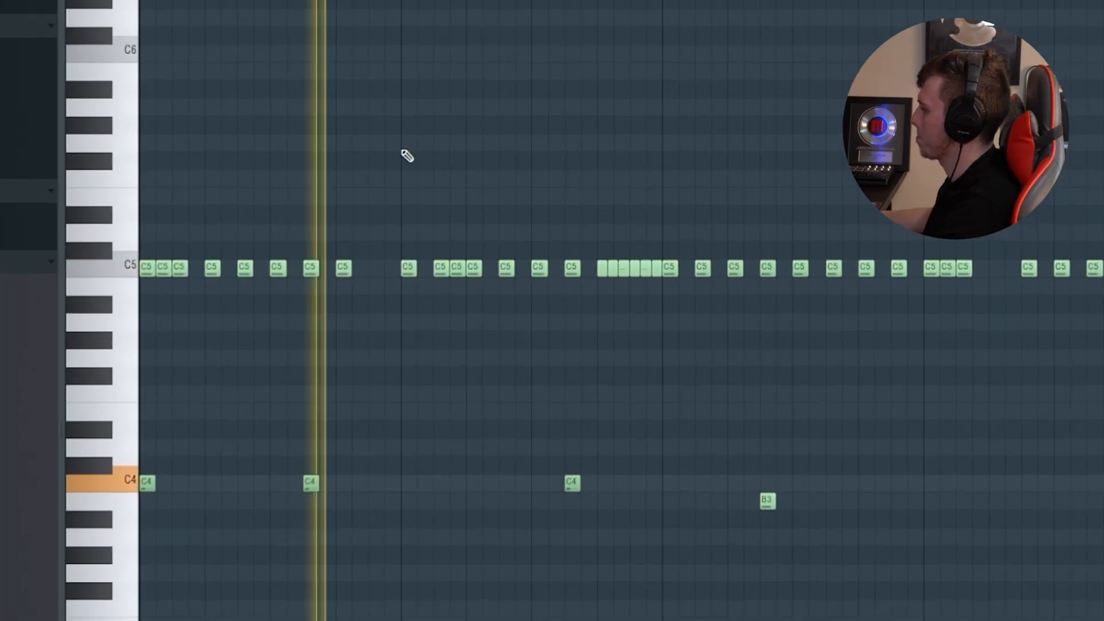
Step: Play the hi-hat pattern and place a C5 note for WavGrind PGK Open Hi Hat 27 on the second beat of bar 1
scroll(655, 176, up, 1)
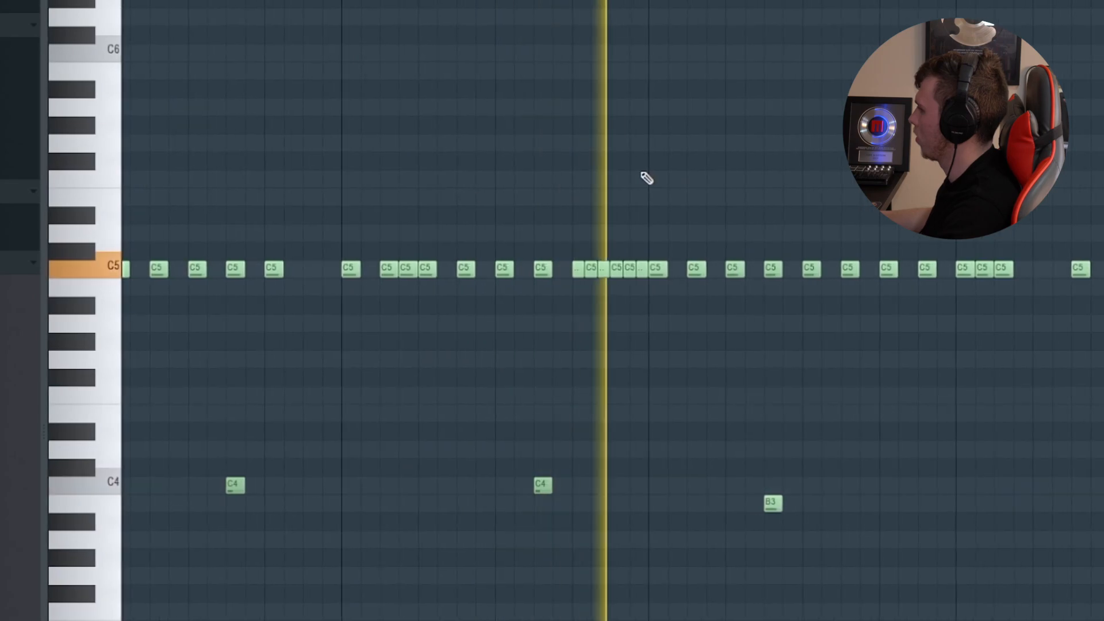
drag(775, 174, 494, 149)
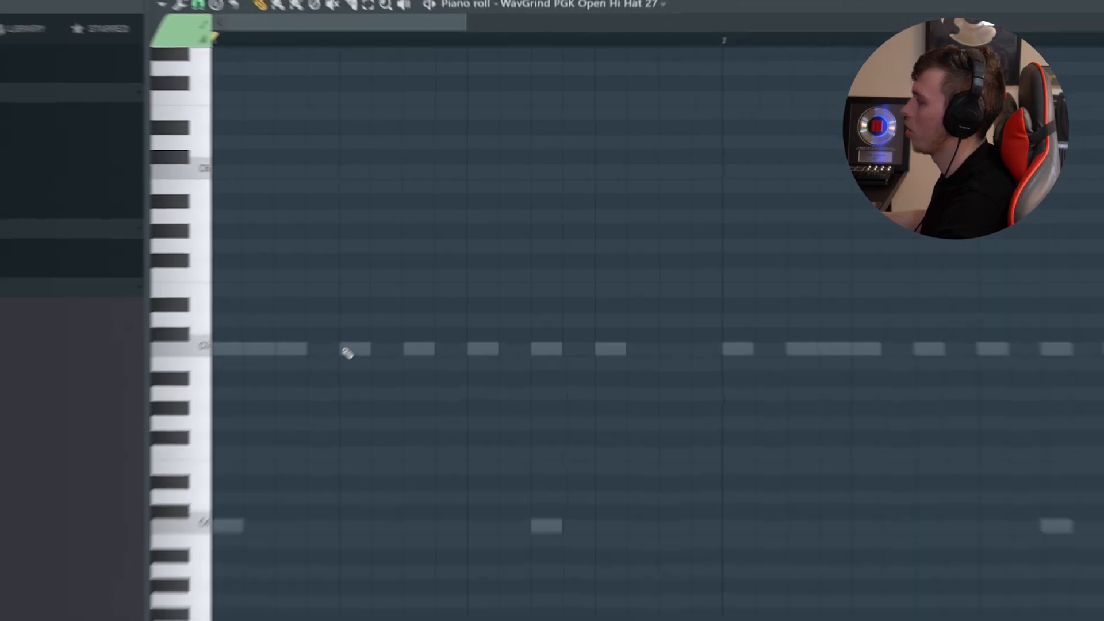
key(space)
key(space)
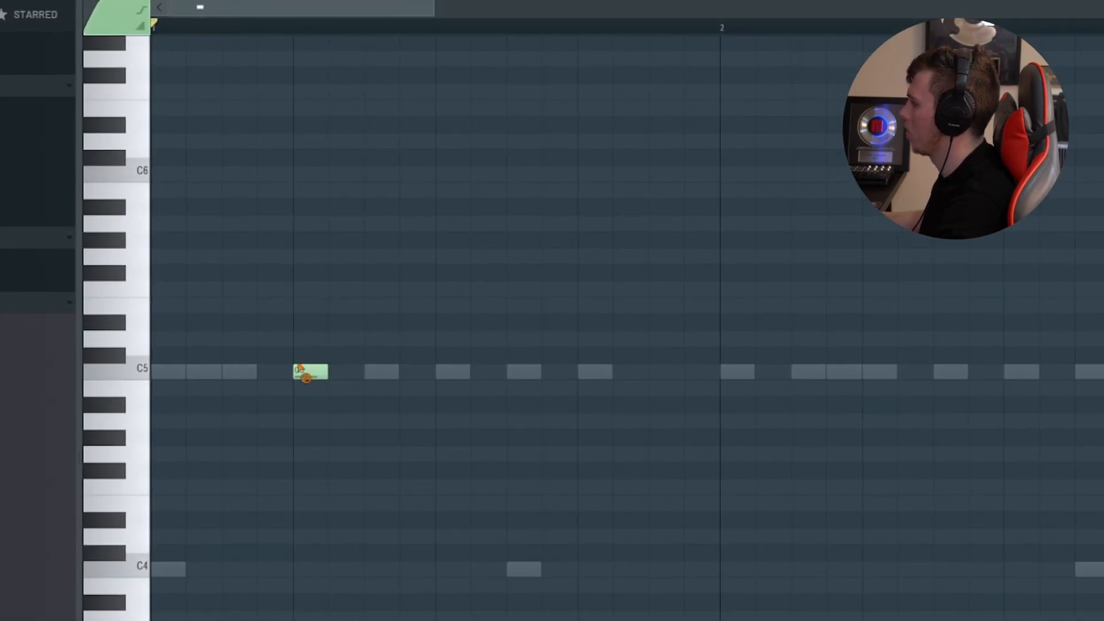
Step: Play the pattern and move the open hi-hat note to the seventh step of bar 1
key(space)
key(space)
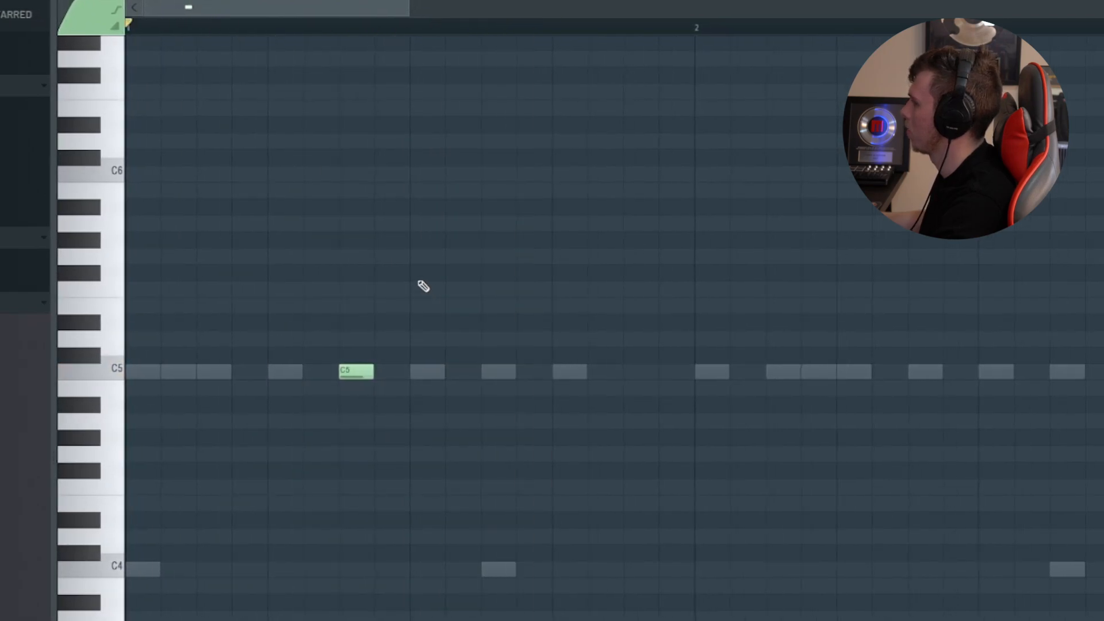
key(space)
Step: Add C5 open hi-hat notes on the second beat of bars 2 and 4 and on the seventh step of bar 3
scroll(486, 362, down, 3)
scroll(486, 361, up, 2)
scroll(462, 361, down, 2)
click(535, 371)
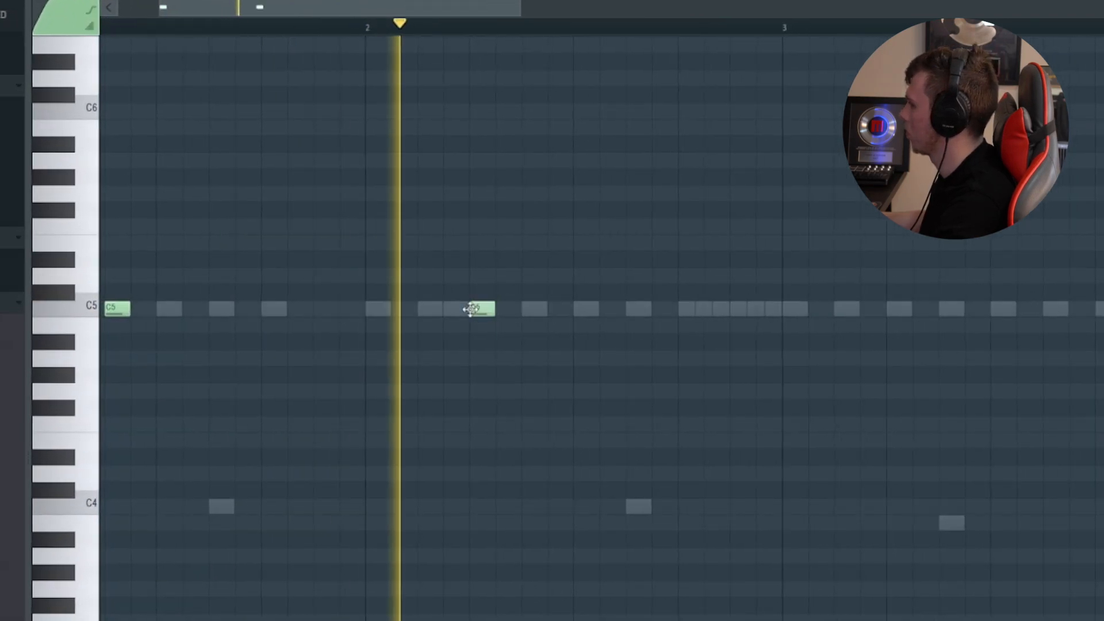
click(517, 309)
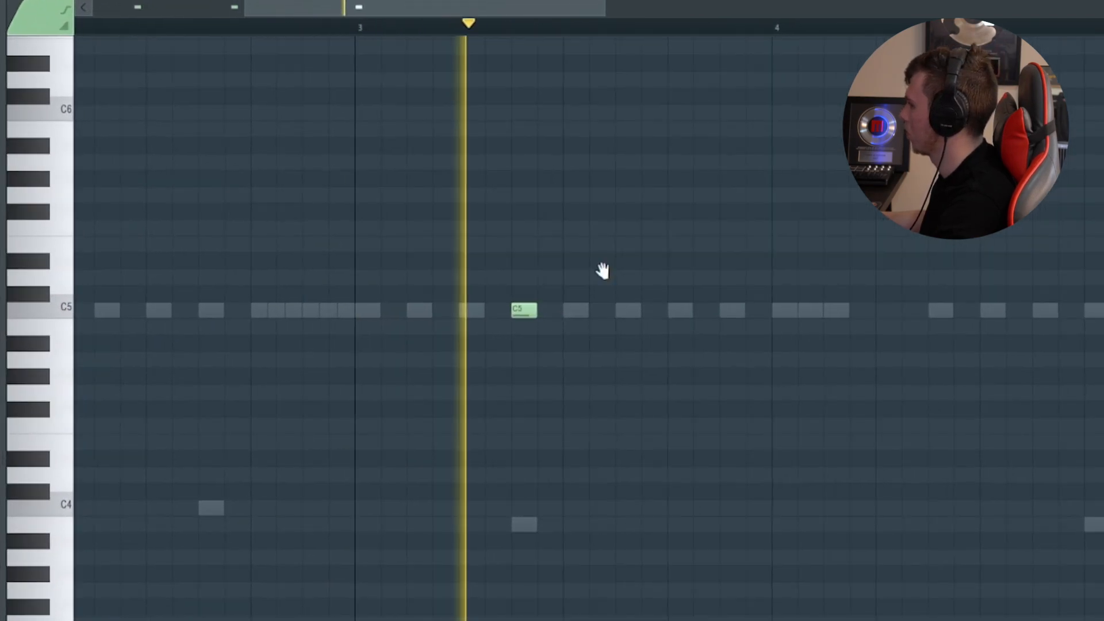
scroll(602, 310, down, 1)
scroll(677, 235, down, 3)
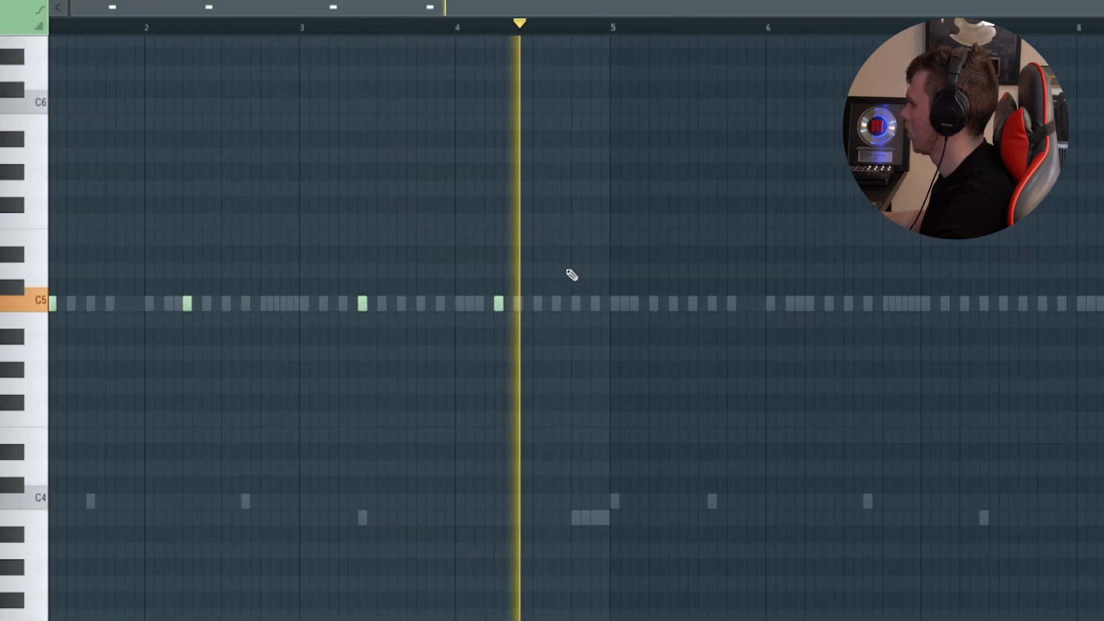
key(space)
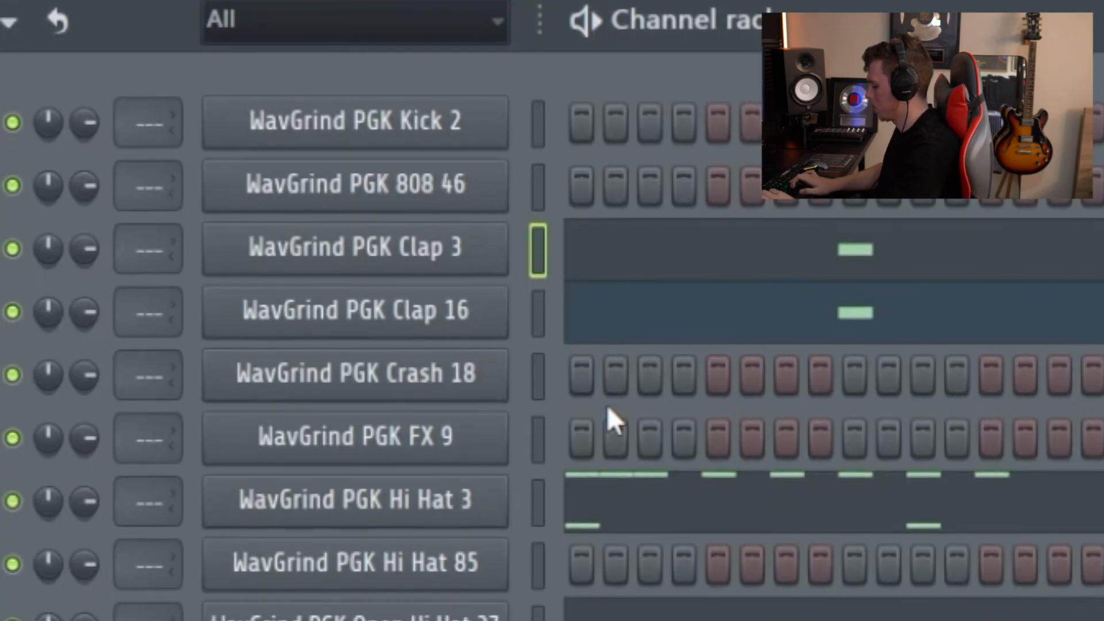
Step: Increase the fade-out of the WavGrind PGK Crash 18 sample
key(Down)
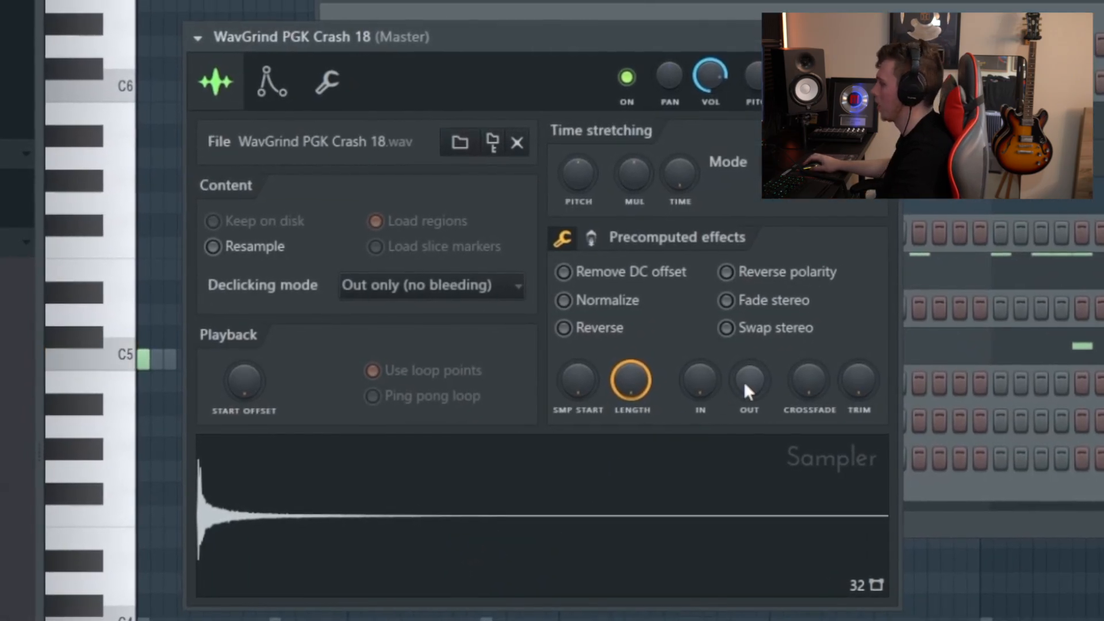
drag(753, 391, 753, 333)
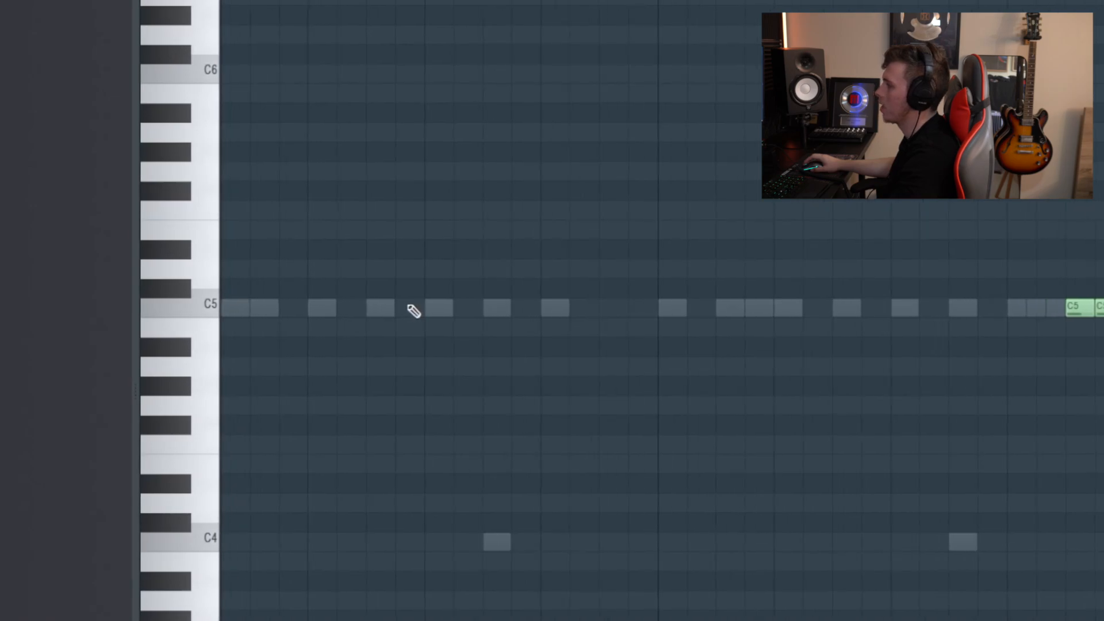
Step: Place a C5 percussion note on the third step of bar 1
scroll(407, 305, left, 1)
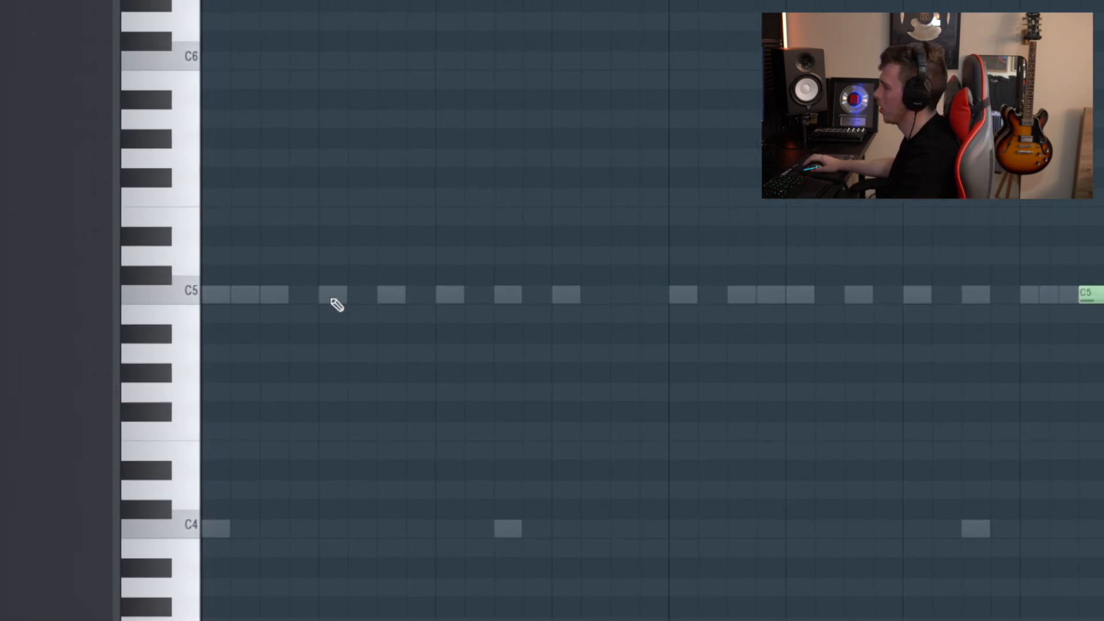
click(268, 294)
scroll(535, 345, right, 3)
scroll(621, 362, down, 3)
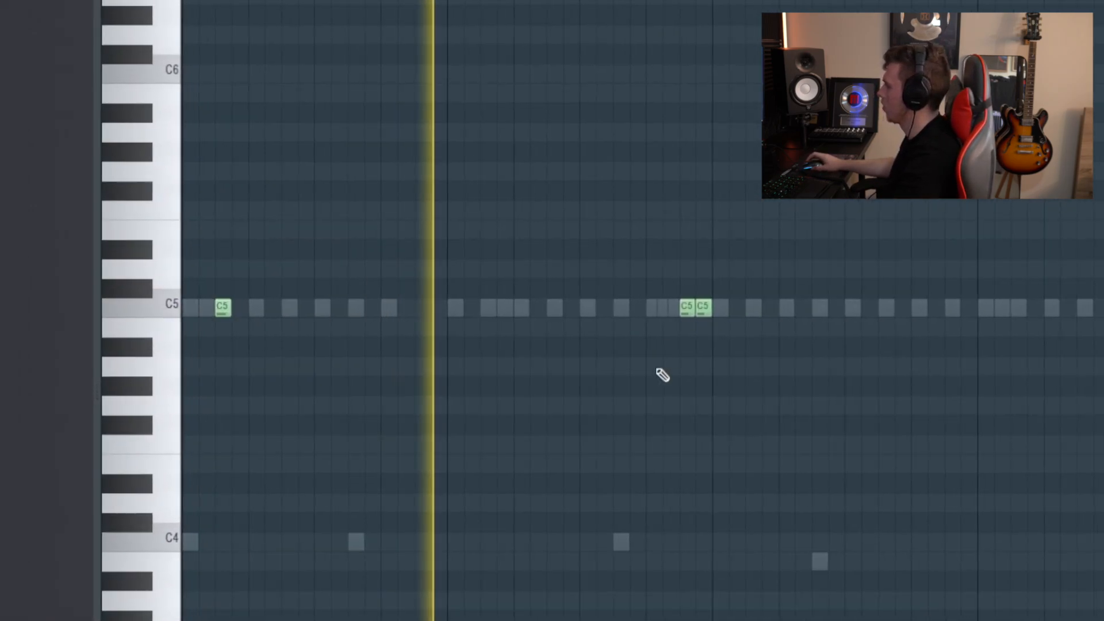
Step: Add C5 percussion notes on the fifteenth step of bars 3 and 4
scroll(747, 353, up, 4)
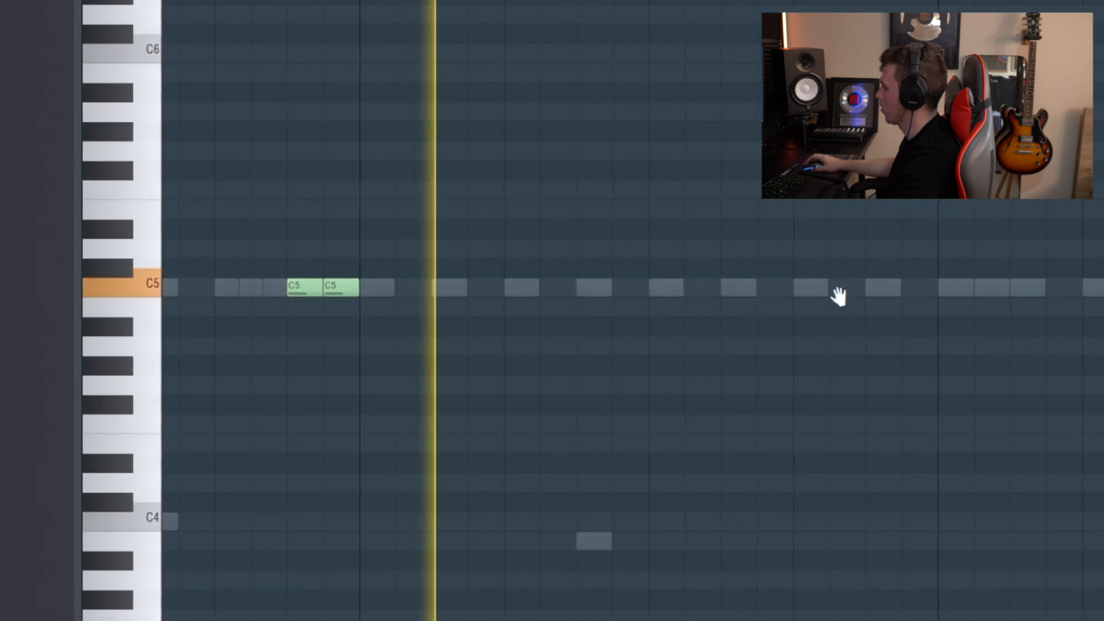
drag(839, 296, 488, 299)
mouse_move(782, 308)
mouse_down()
mouse_move(253, 246)
mouse_move(185, 253)
mouse_up()
click(486, 255)
click(551, 254)
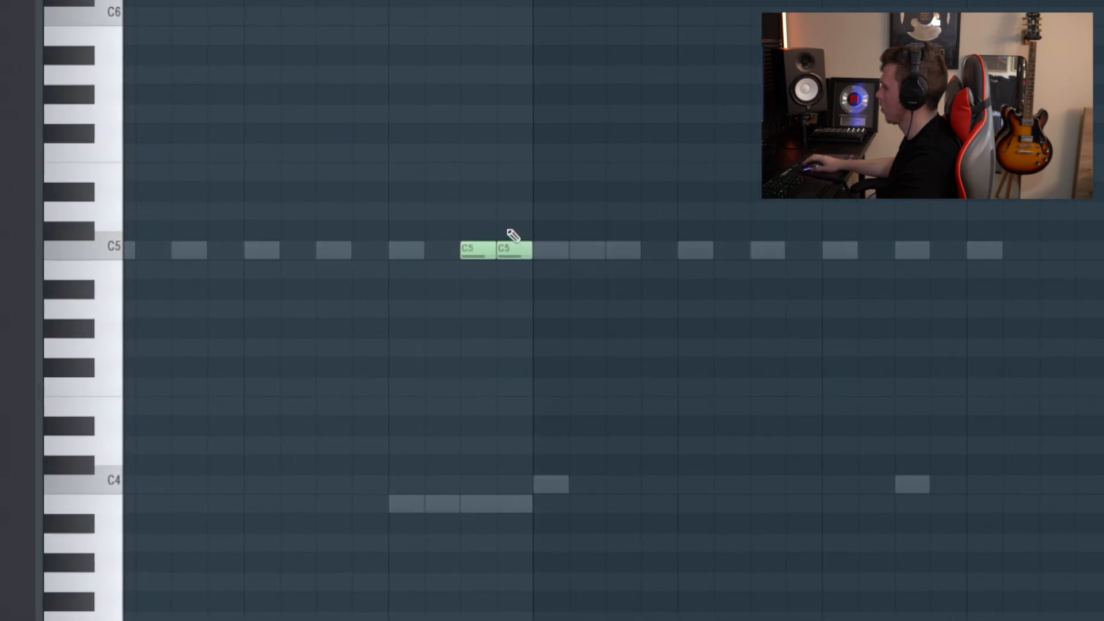
scroll(261, 225, up, 3)
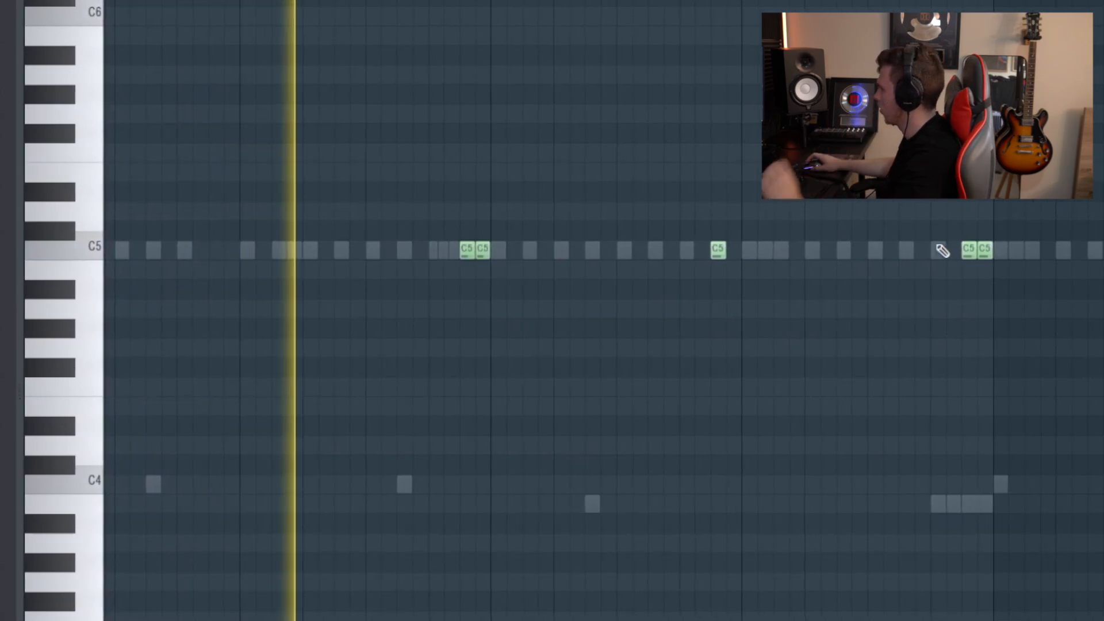
scroll(969, 250, up, 1)
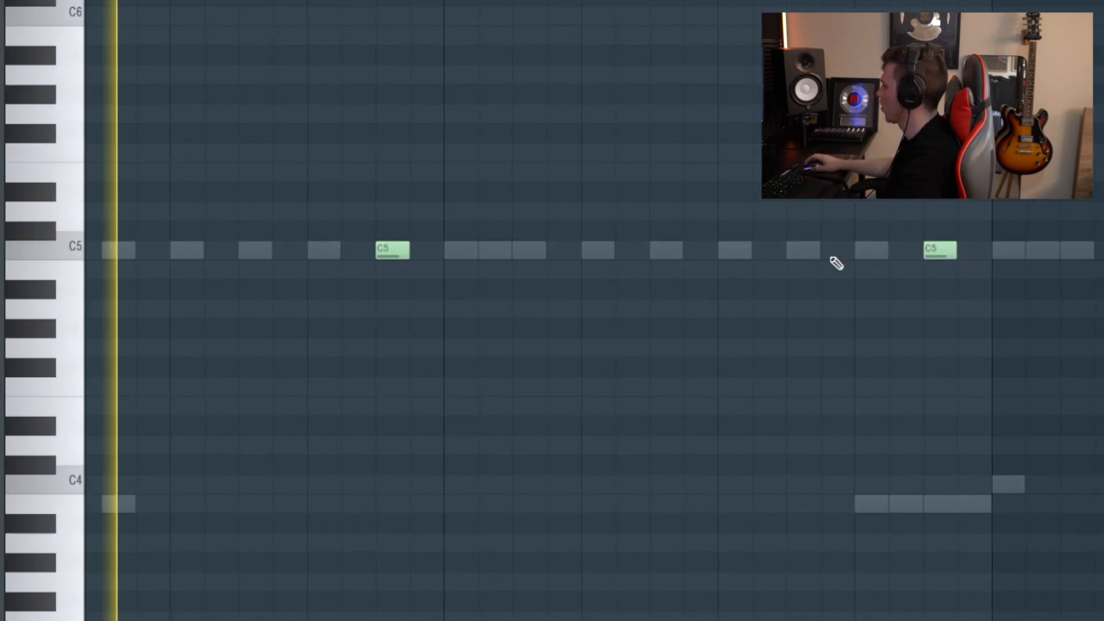
scroll(831, 258, down, 4)
scroll(789, 202, up, 3)
drag(785, 201, 600, 196)
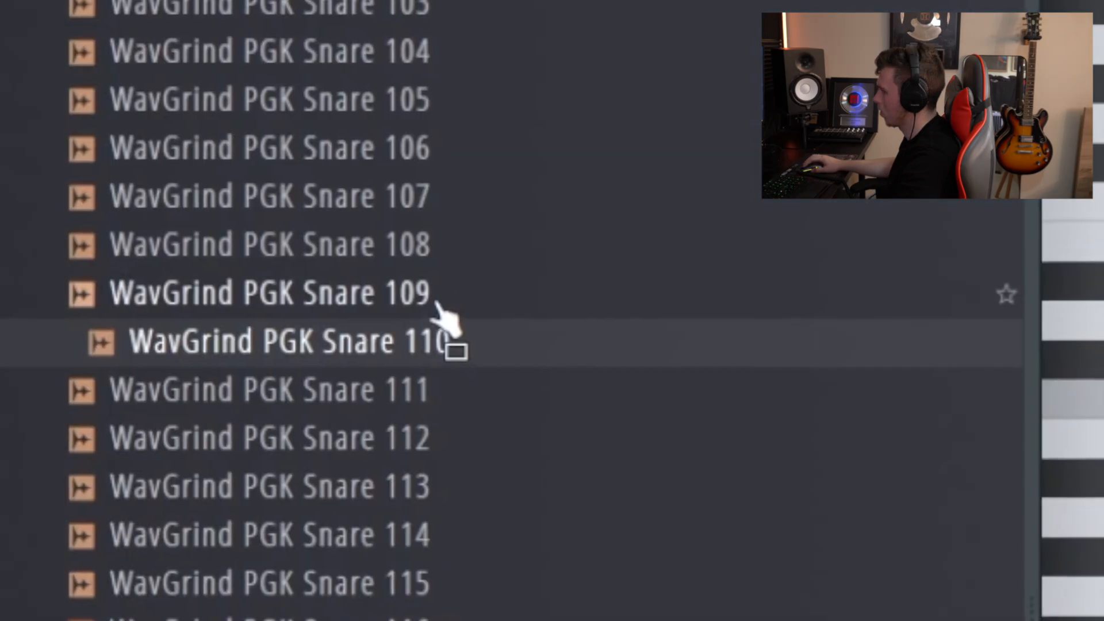
Step: Choose WavGrind PGK Snare 109 from the snare samples
click(433, 267)
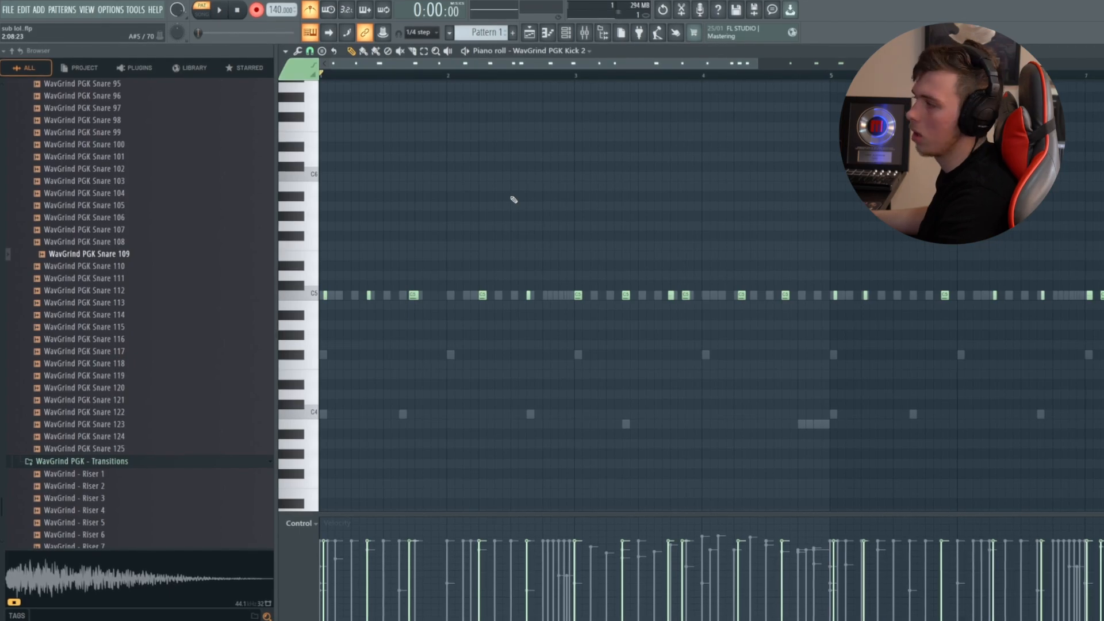
Step: Quantize the recorded Kick 2 notes and move the last kick of bar 1 one step later, onto beat four
key(ctrl+q)
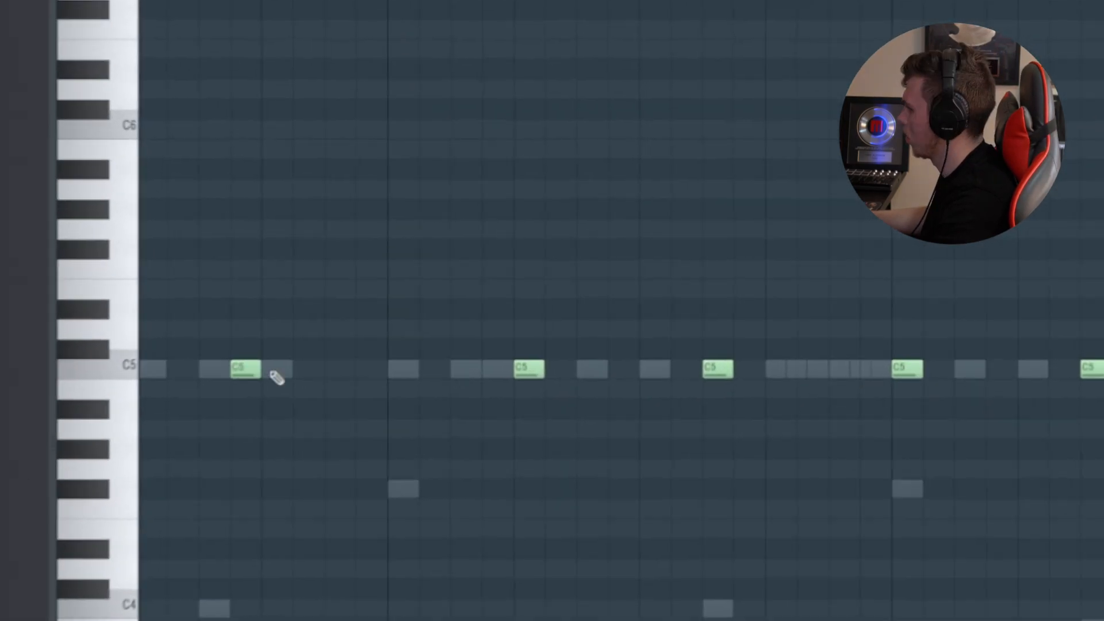
drag(246, 371, 277, 372)
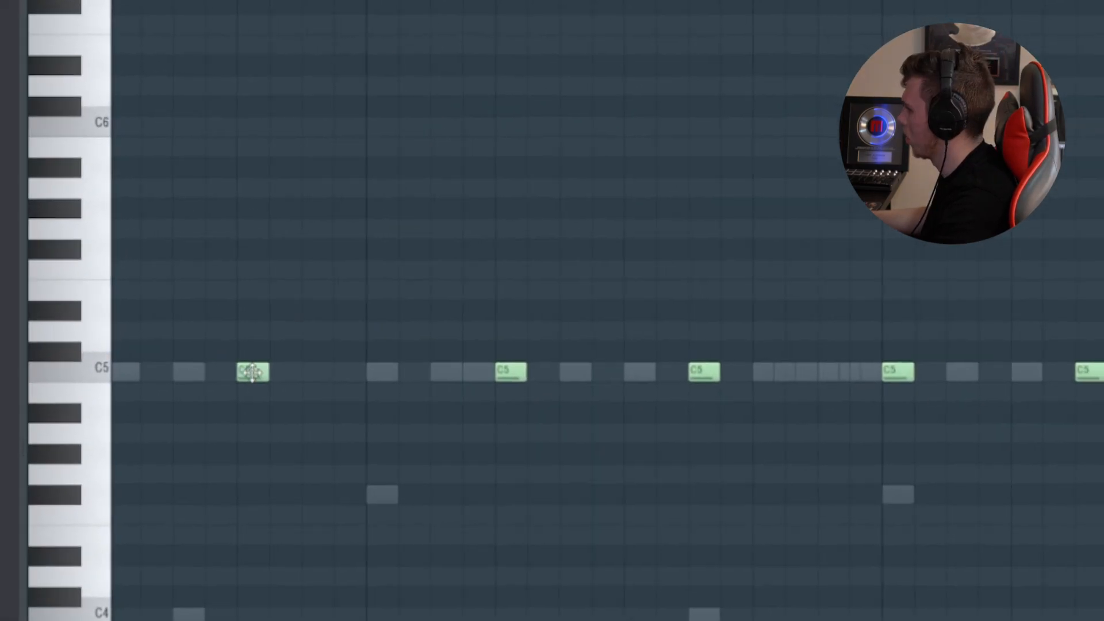
Step: Check the kick notes through bar 8 and shorten the two-step ones to a single step
drag(502, 293, 63, 145)
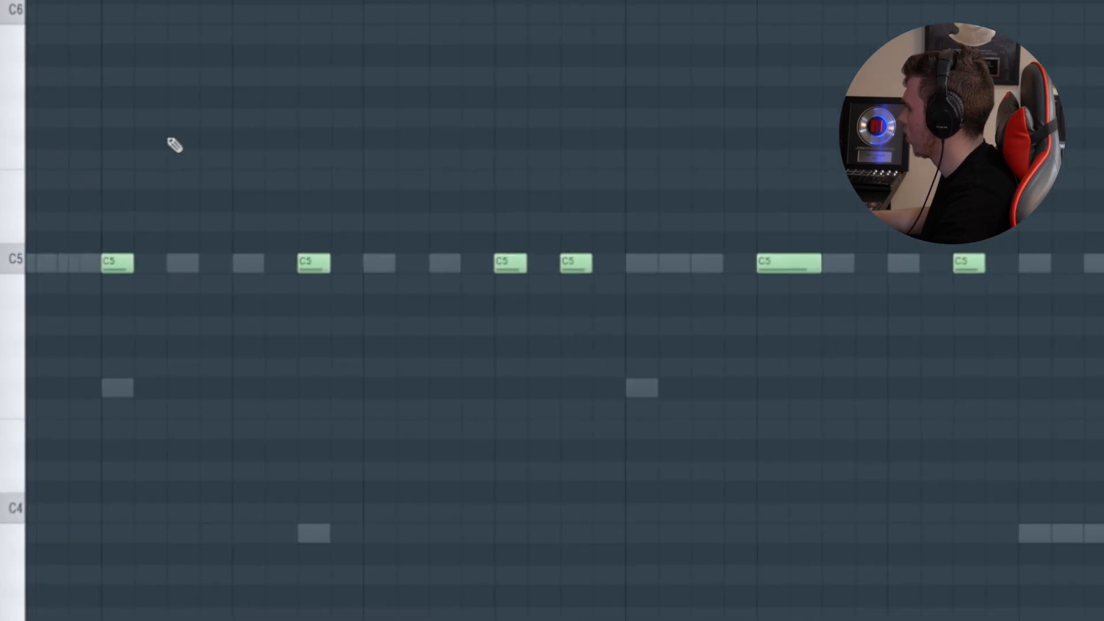
drag(371, 182, 251, 201)
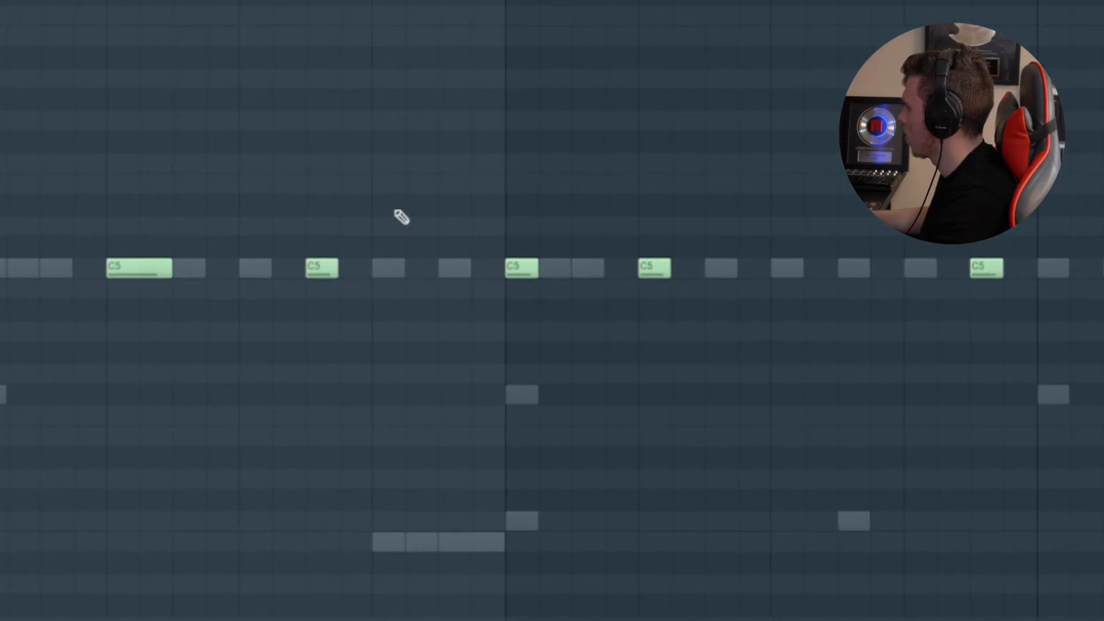
drag(402, 217, 211, 222)
drag(489, 176, 167, 189)
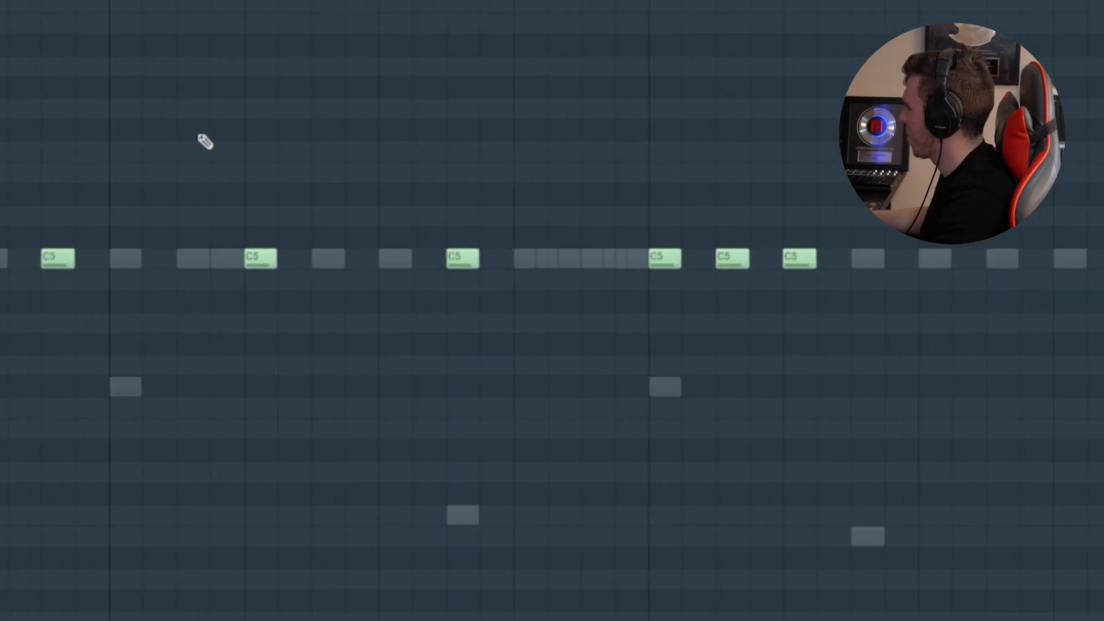
drag(700, 146, 273, 130)
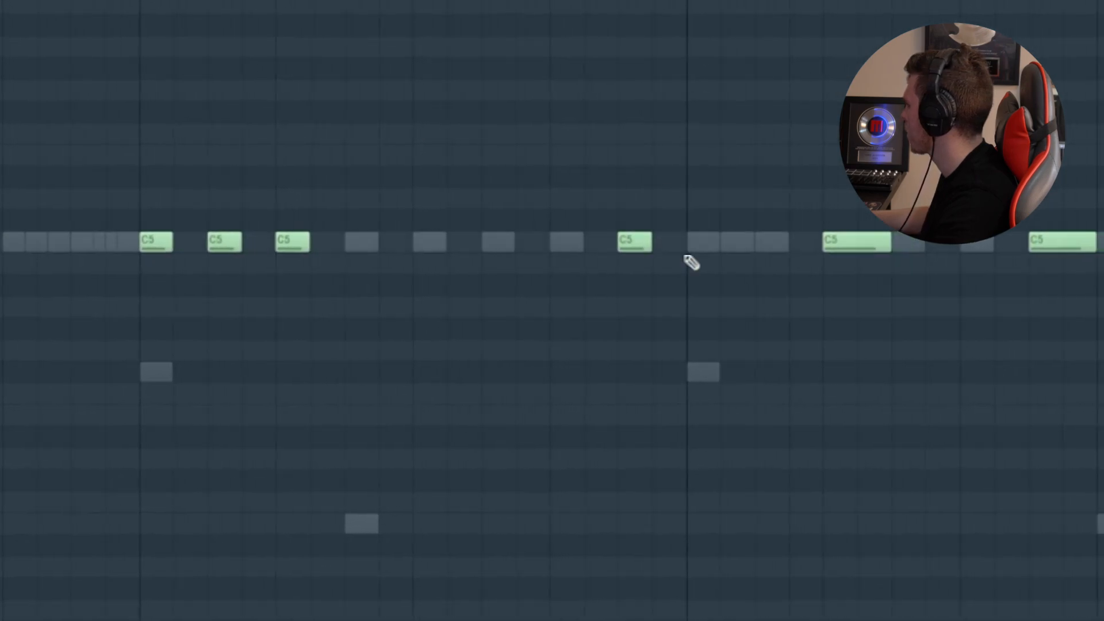
drag(1069, 242, 1048, 242)
scroll(543, 202, down, 4)
scroll(103, 168, up, 3)
drag(394, 152, 825, 160)
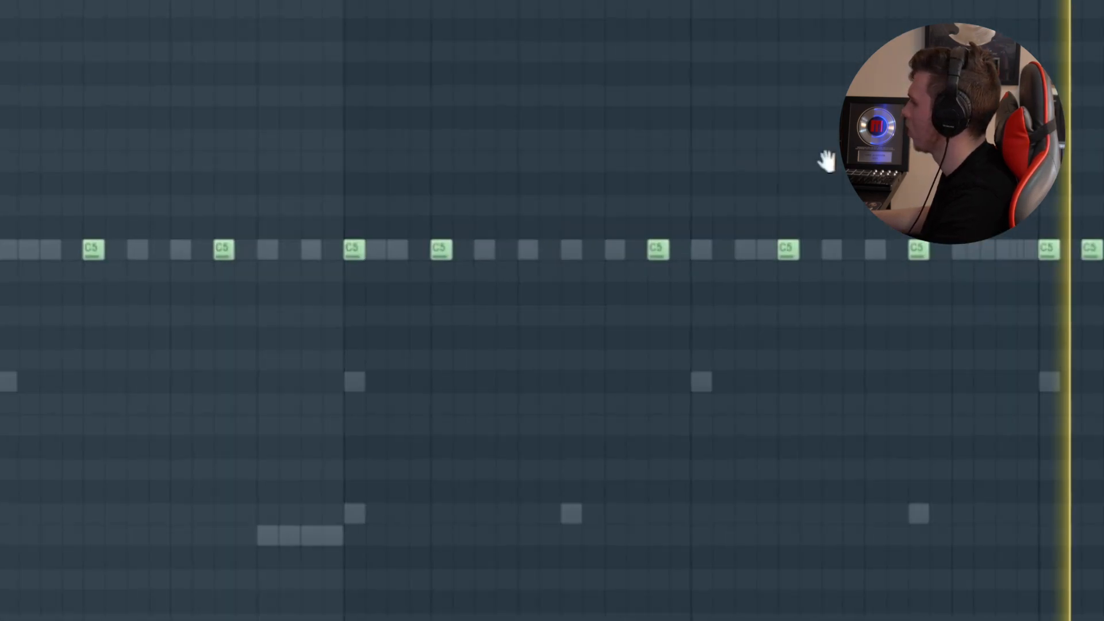
scroll(106, 138, down, 4)
scroll(52, 164, up, 2)
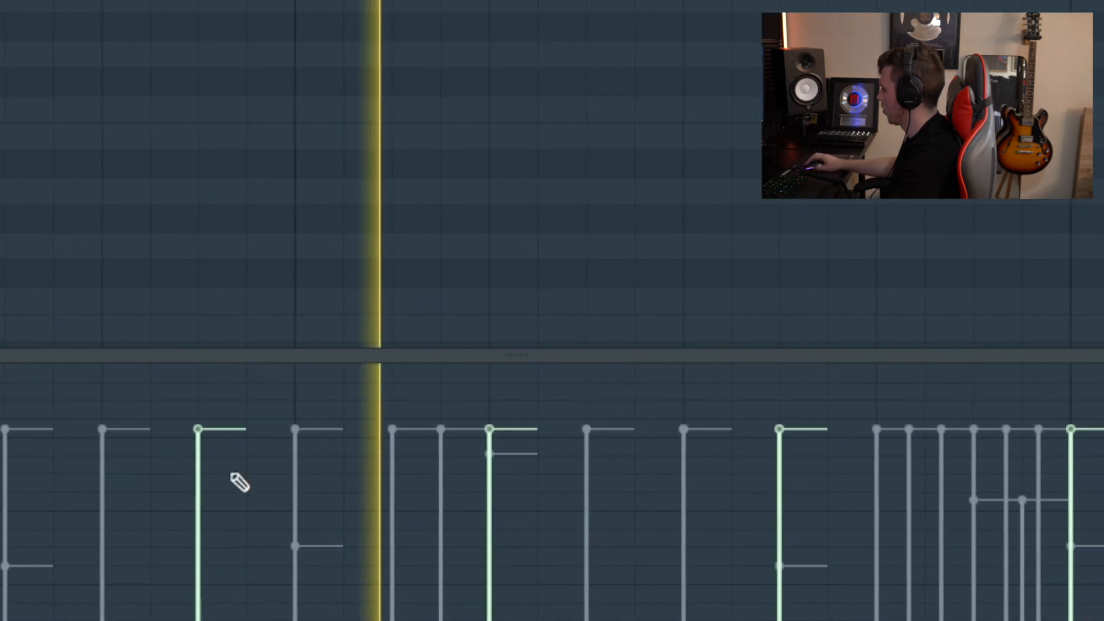
Step: Lower the velocity of individual kick notes and vary the velocities across the whole pattern
click(201, 483)
click(200, 432)
click(492, 487)
click(778, 495)
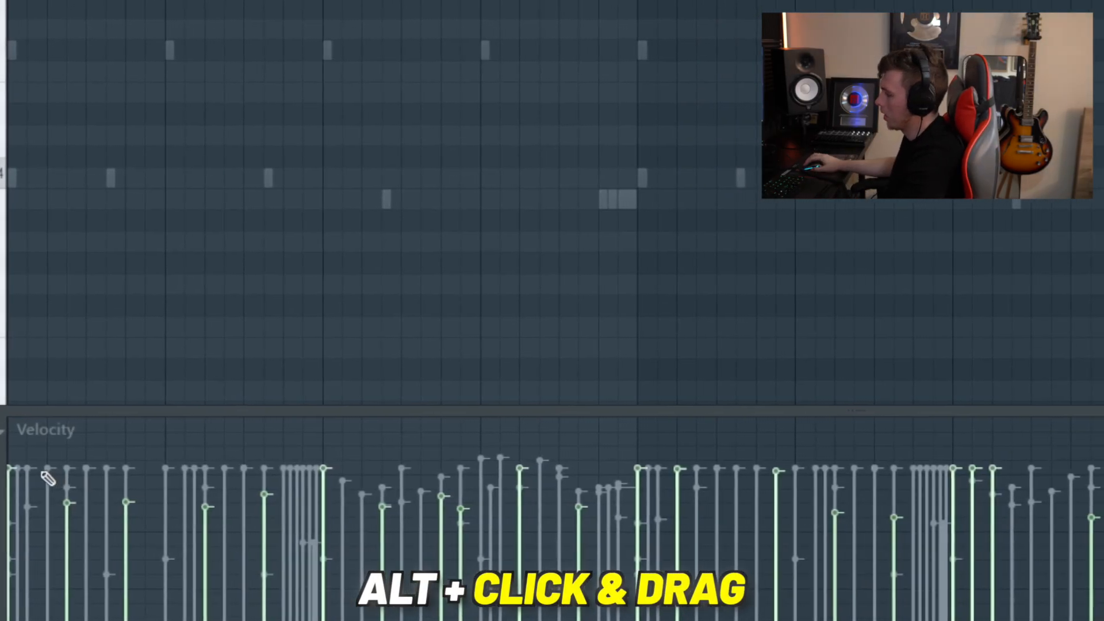
drag(60, 468, 653, 469)
drag(587, 472, 1081, 481)
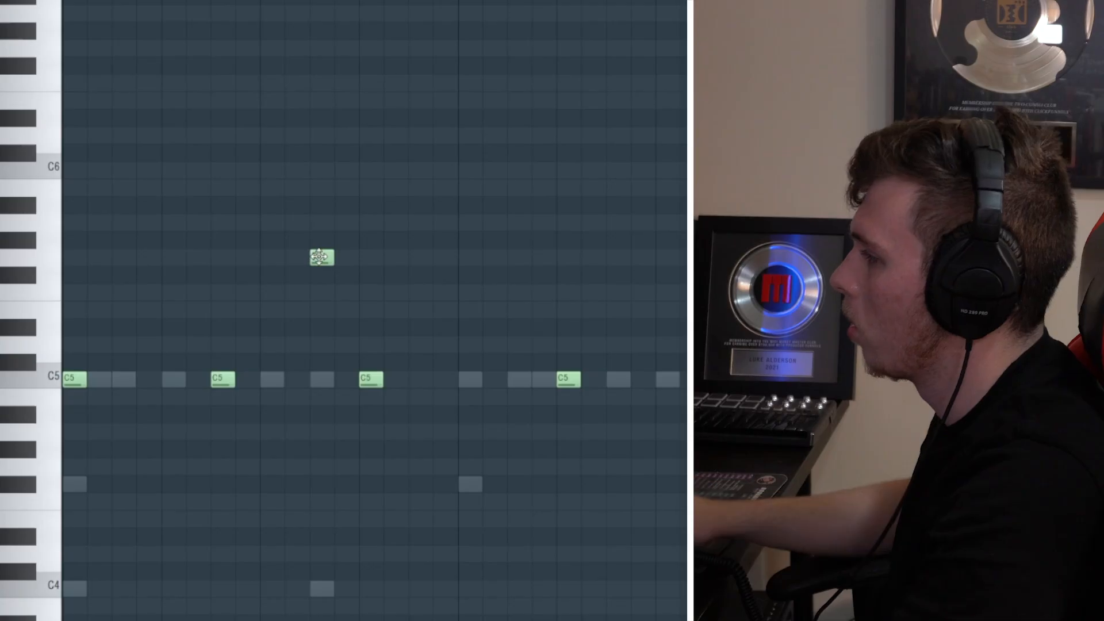
Step: Try other pitches for the high note on the eleventh step of bar 1
key(shift+Up)
key(shift+Up)
key(shift+Down)
key(shift+Down)
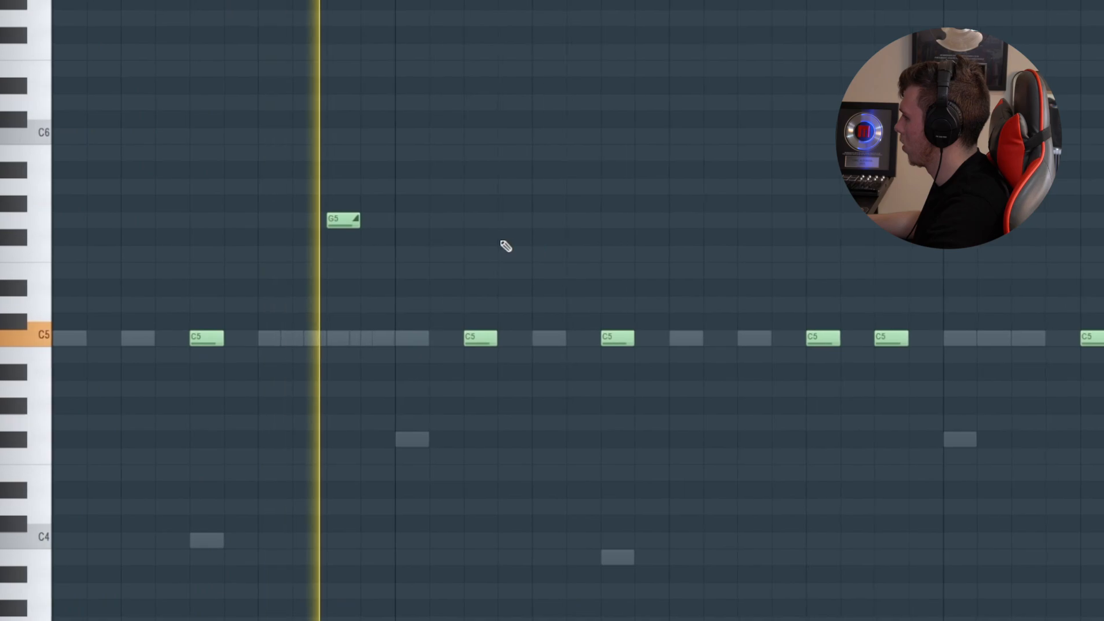
Step: Place a C5 note at the start of bar 3 and delete the C5 note two steps after it
key(space)
click(401, 339)
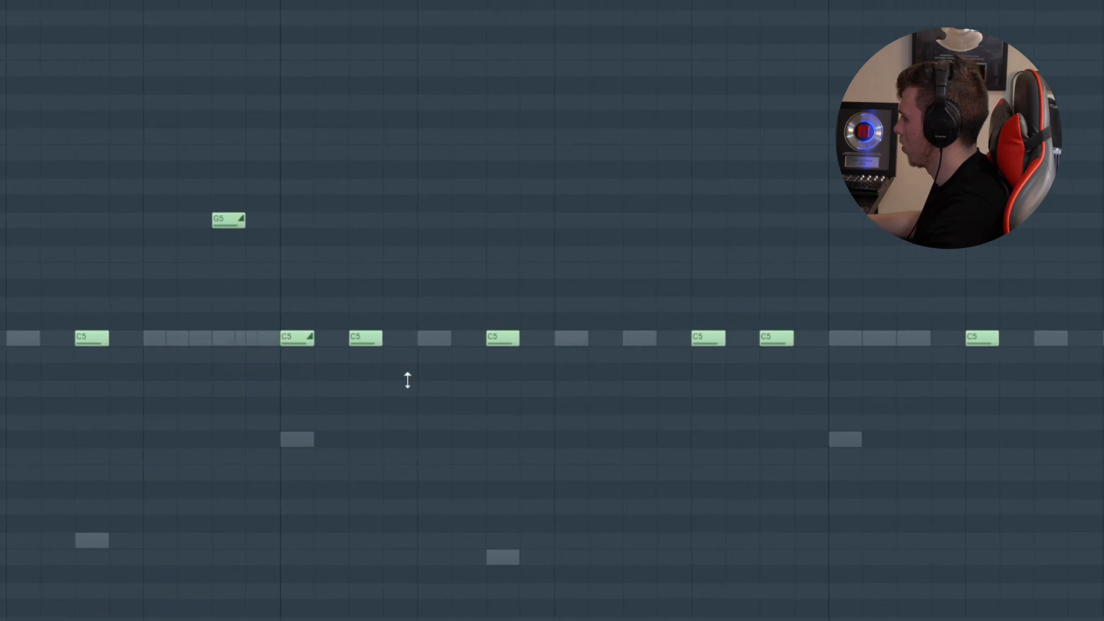
key(space)
right_click(349, 338)
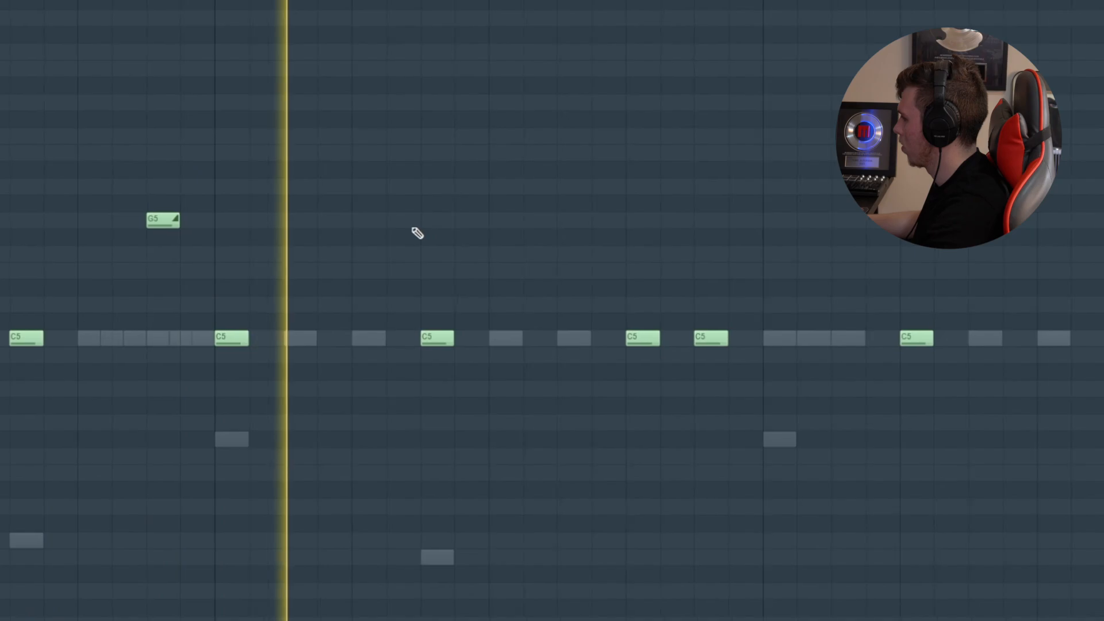
drag(253, 217, 0, 210)
right_click(249, 327)
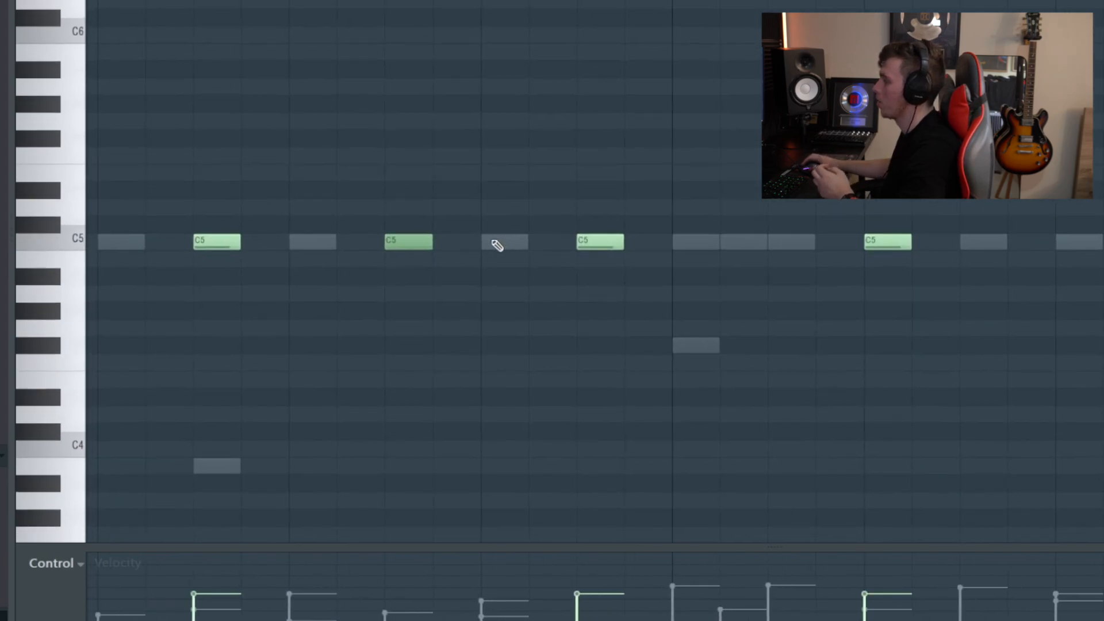
drag(429, 145, 533, 135)
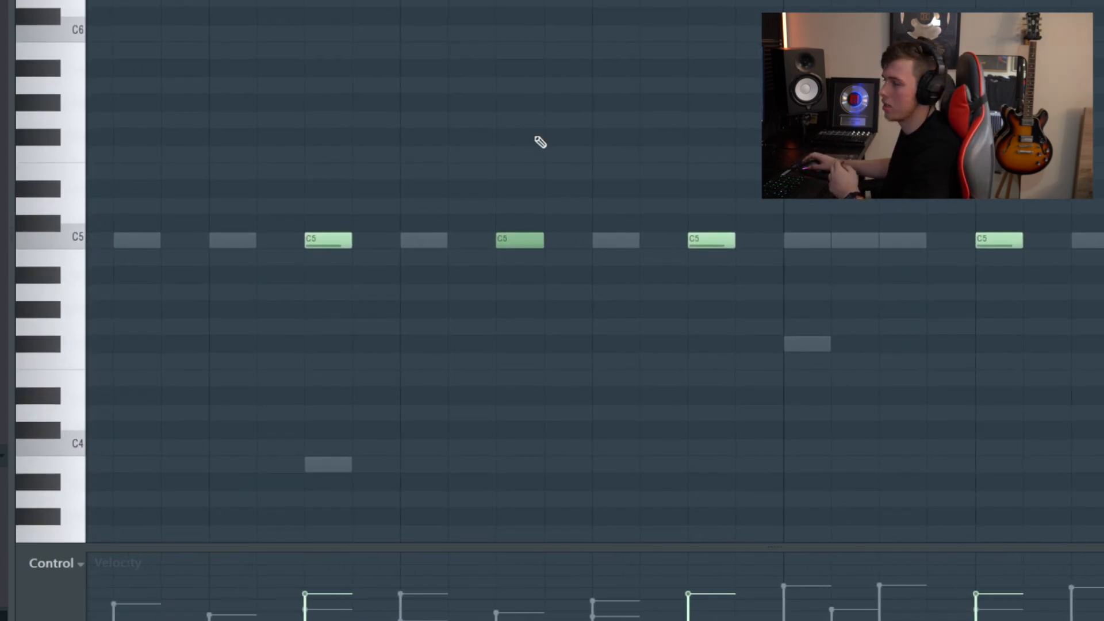
drag(647, 144, 528, 148)
scroll(676, 140, down, 3)
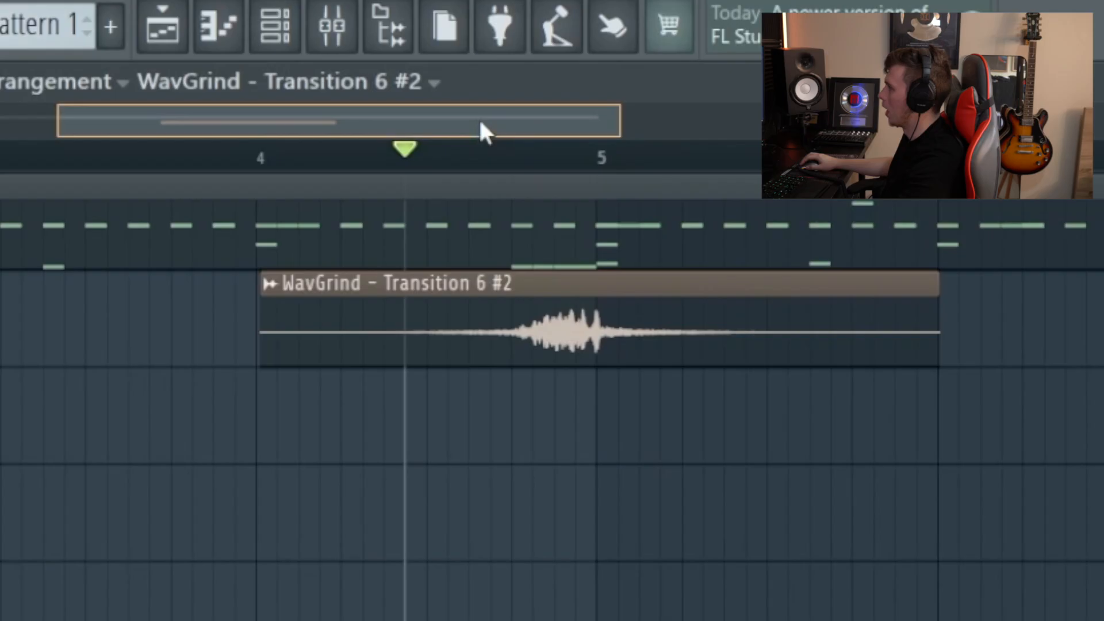
Step: Play the arrangement around the WavGrind - Transition 6 #2 clip that starts at bar 4
drag(480, 121, 478, 122)
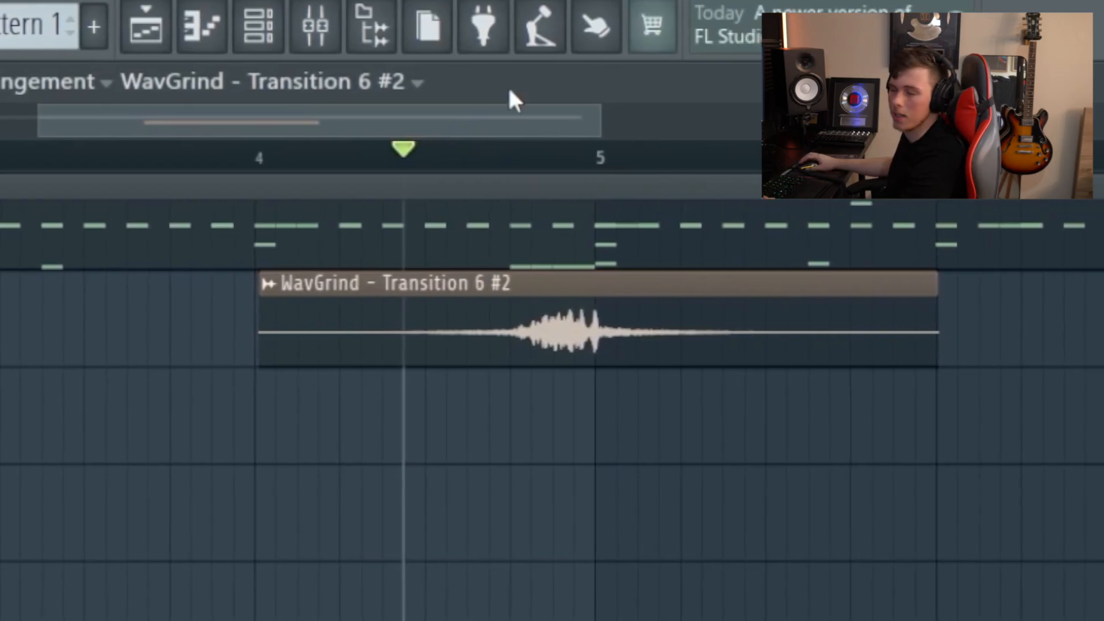
key(space)
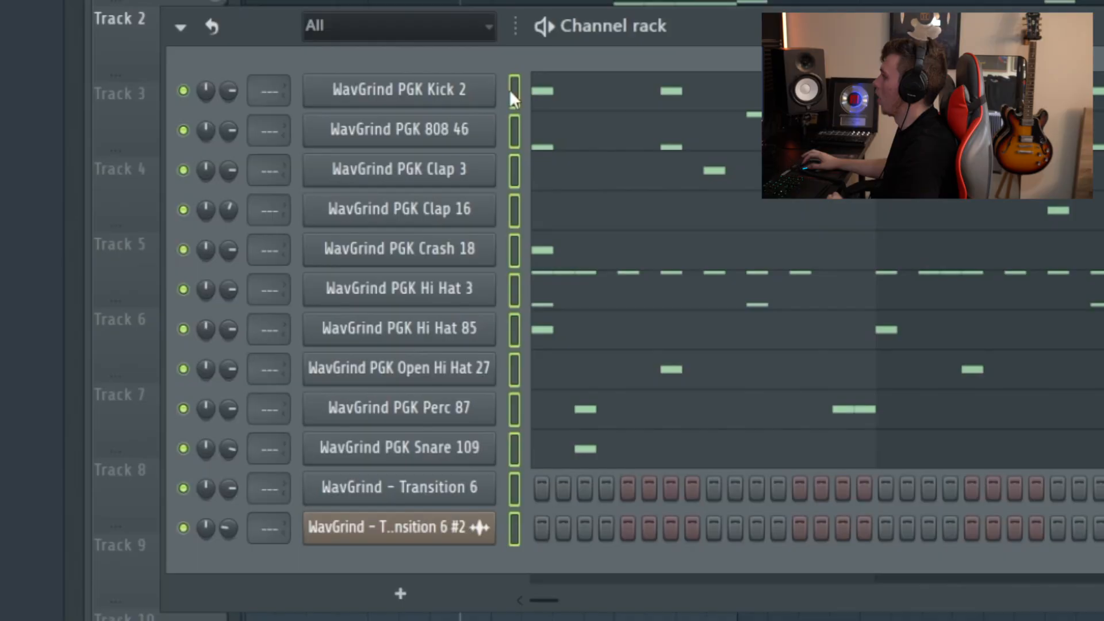
Step: Select all channels in the Channel rack and route them to consecutive mixer tracks starting at Insert 1
double_click(512, 92)
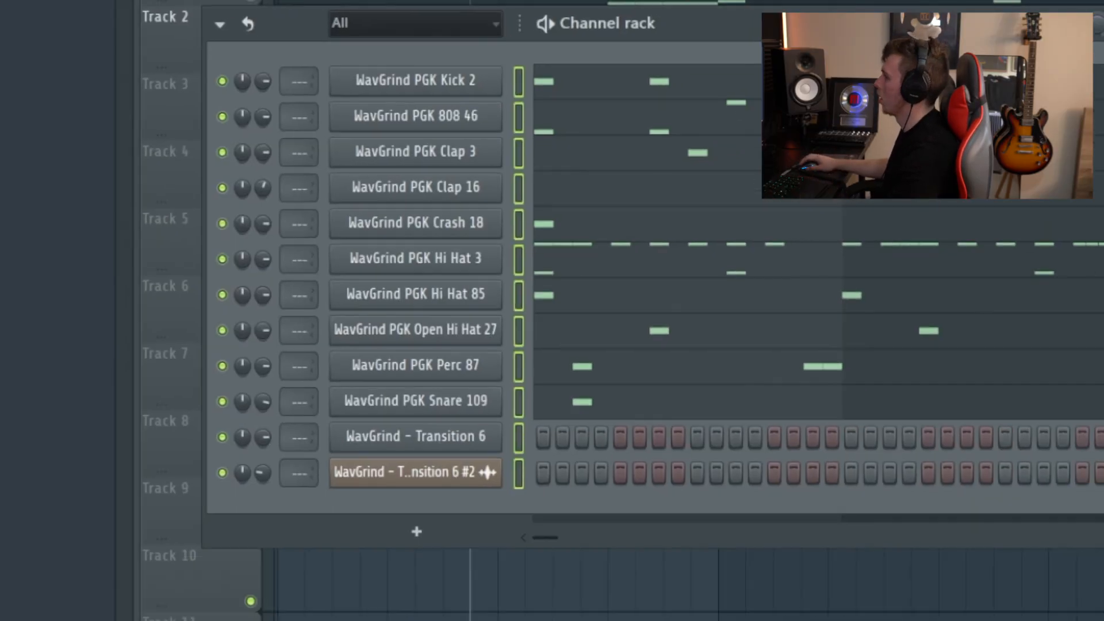
key(F9)
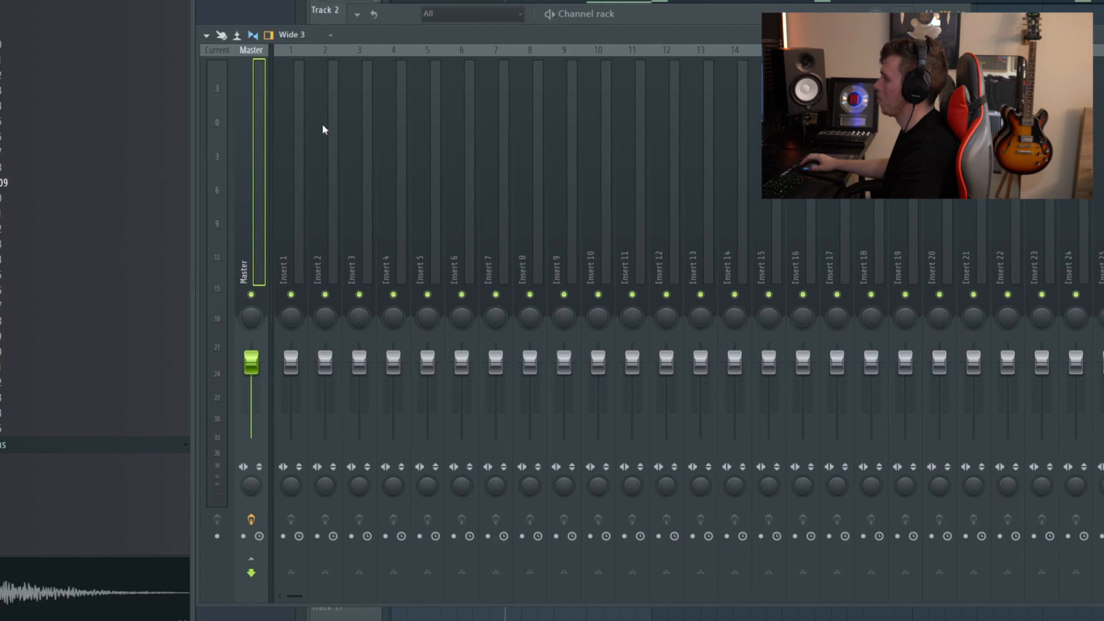
click(289, 152)
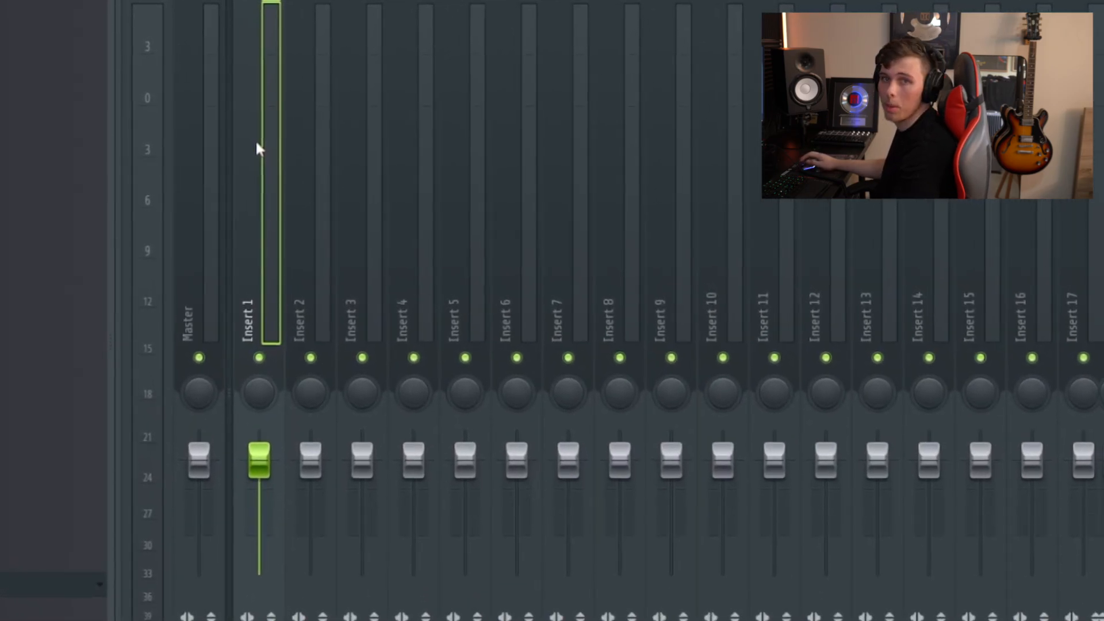
key(ctrl+l)
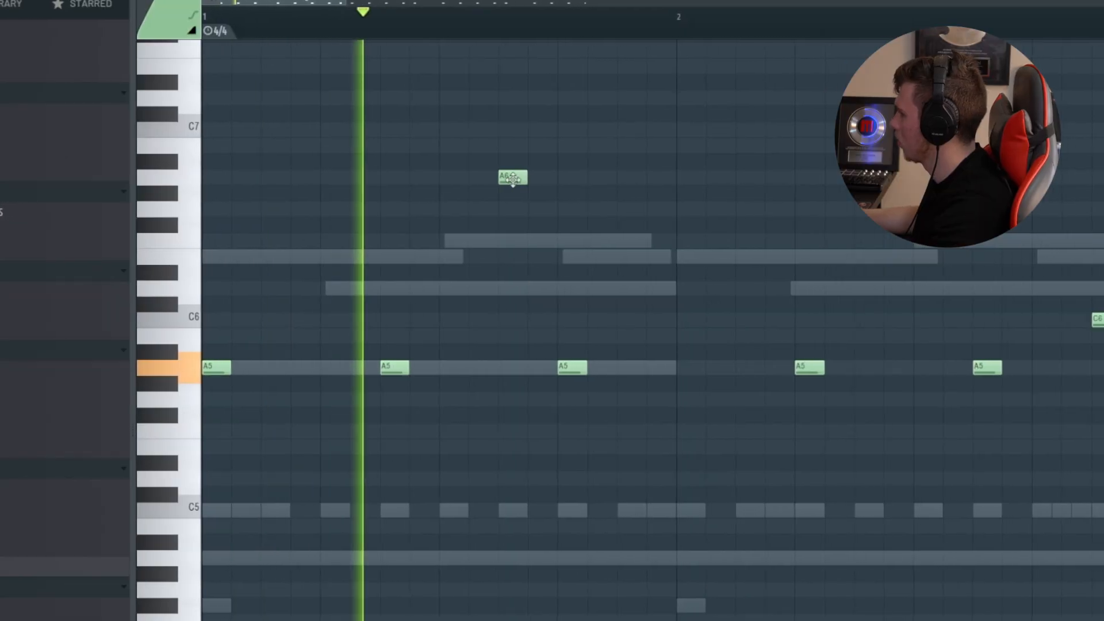
Step: Lower the 808's high A6 note in bar 1 to F6 and raise the C6 note in bar 2 to D6
drag(510, 178, 493, 239)
drag(845, 306, 845, 275)
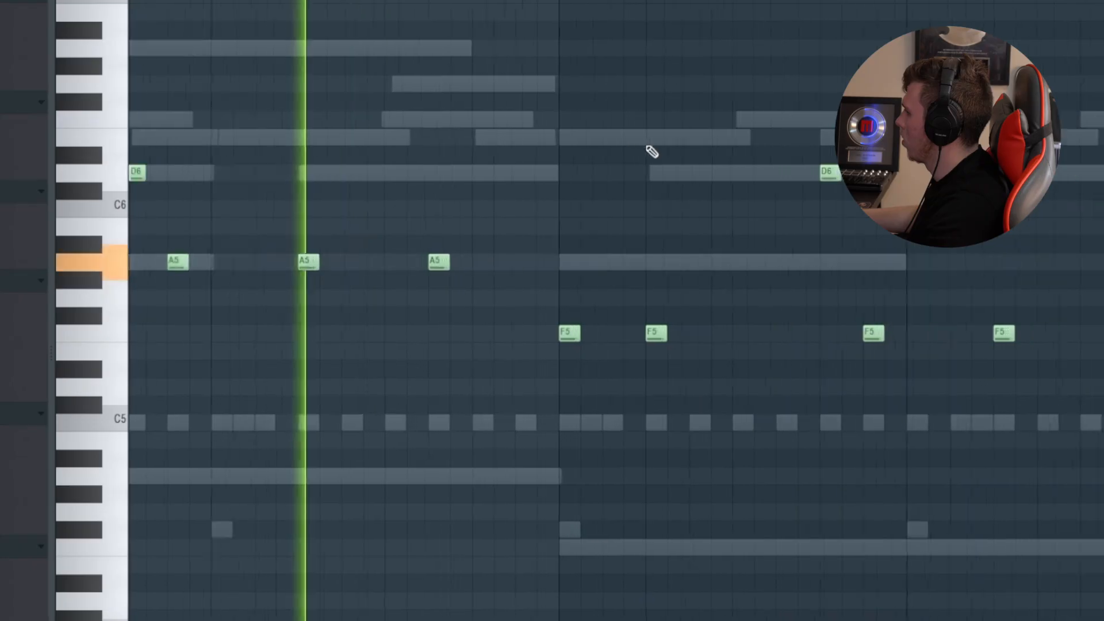
Step: Place a D6 note in bar 6 of the 808 pattern and shift it to the fifteenth step
drag(890, 265, 527, 211)
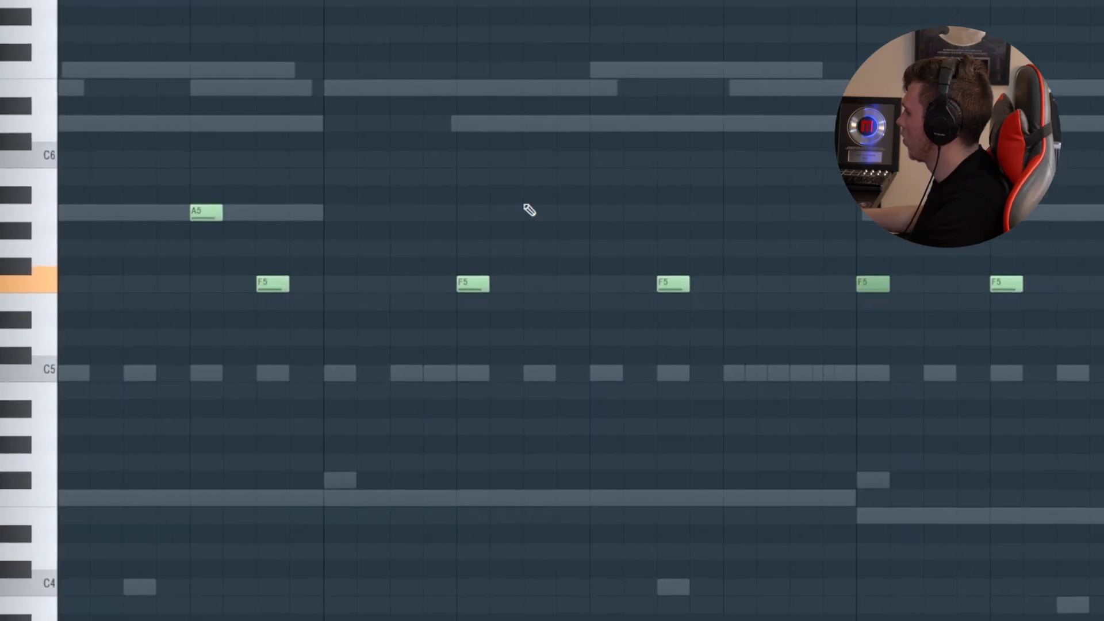
drag(713, 201, 449, 172)
click(482, 130)
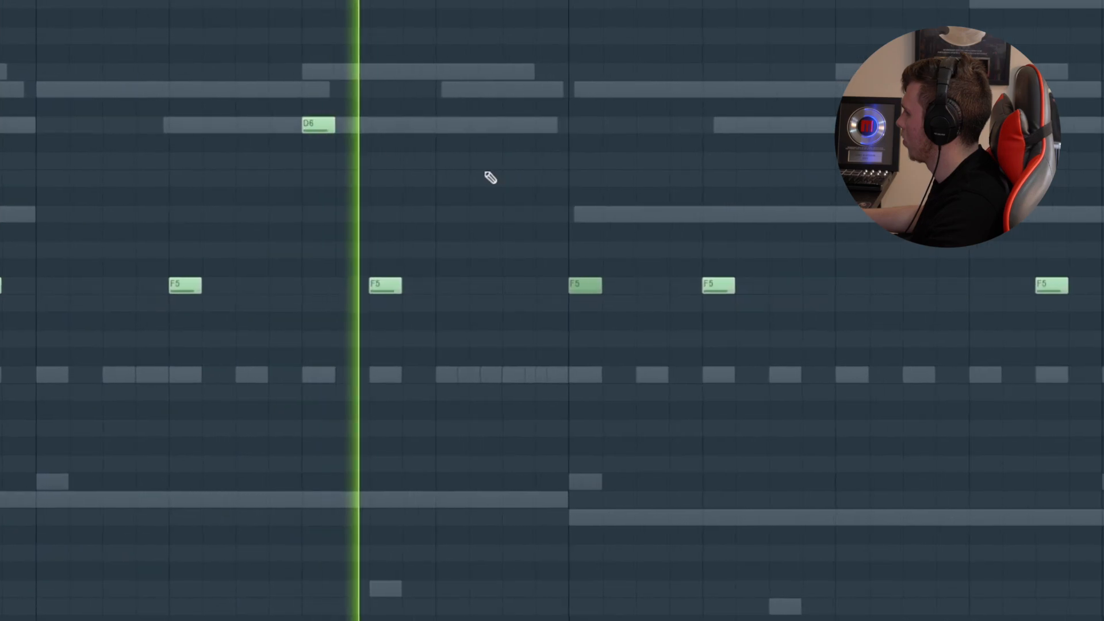
drag(304, 128, 474, 141)
drag(586, 141, 35, 152)
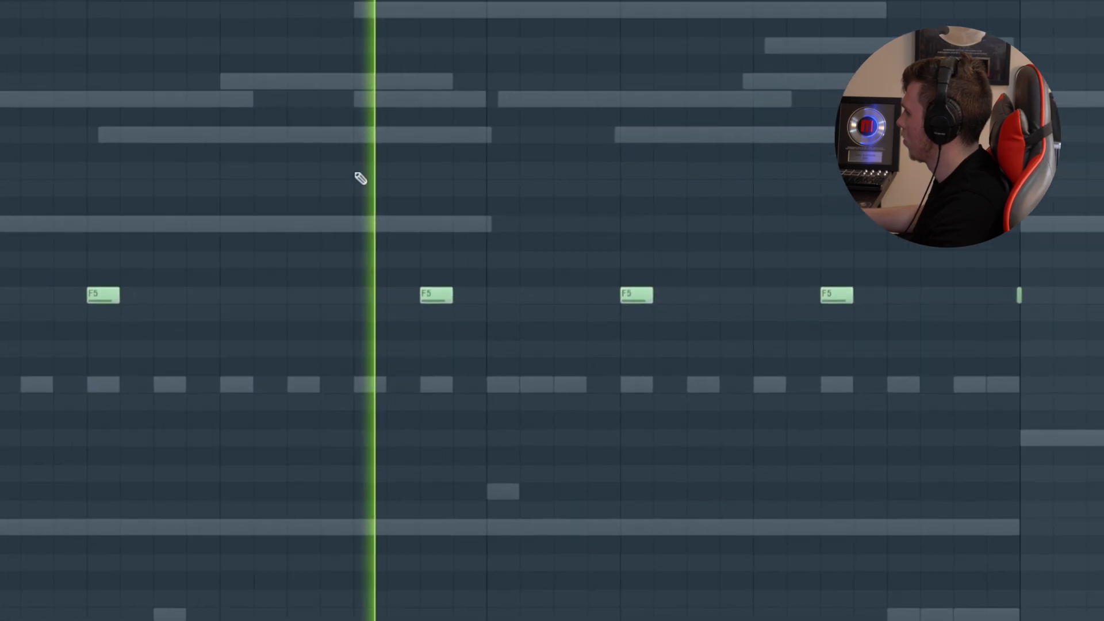
scroll(802, 247, down, 2)
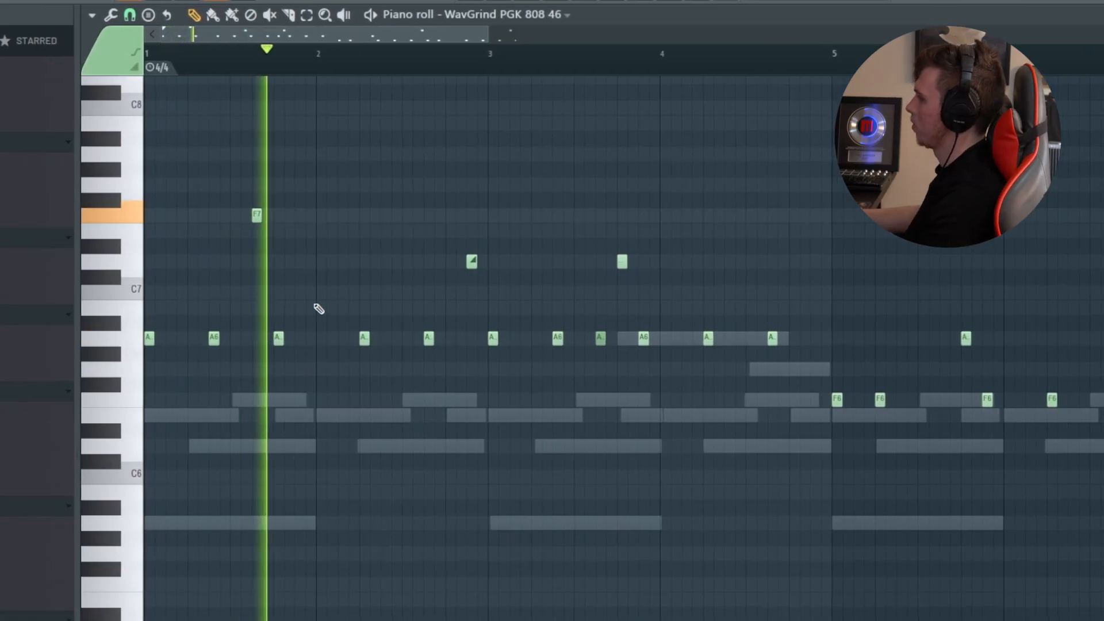
scroll(319, 309, up, 2)
drag(387, 277, 502, 285)
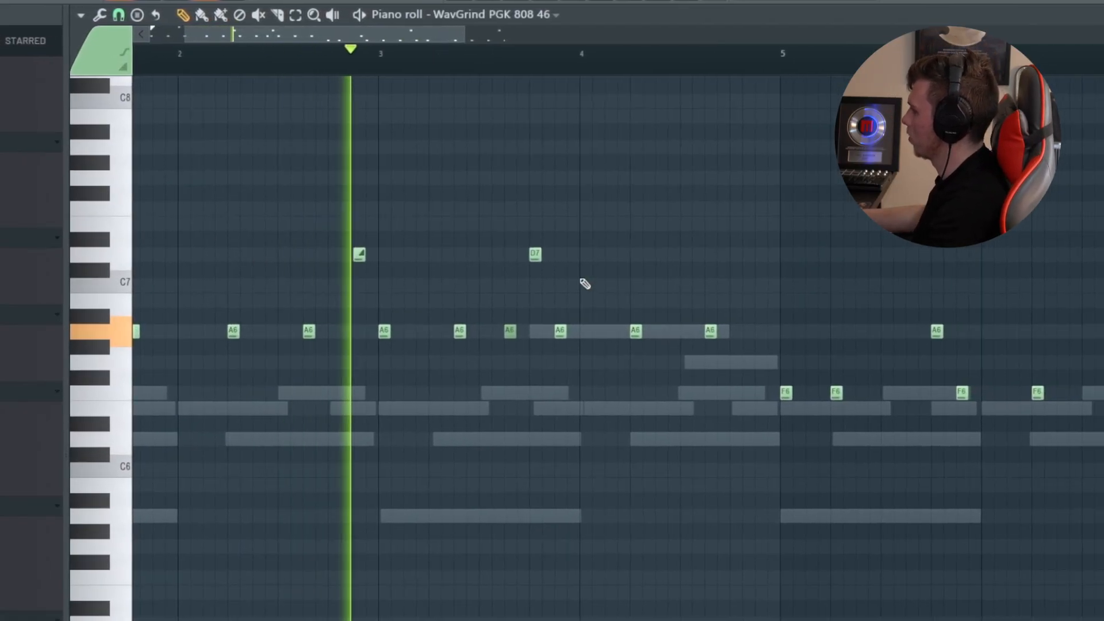
scroll(585, 283, down, 3)
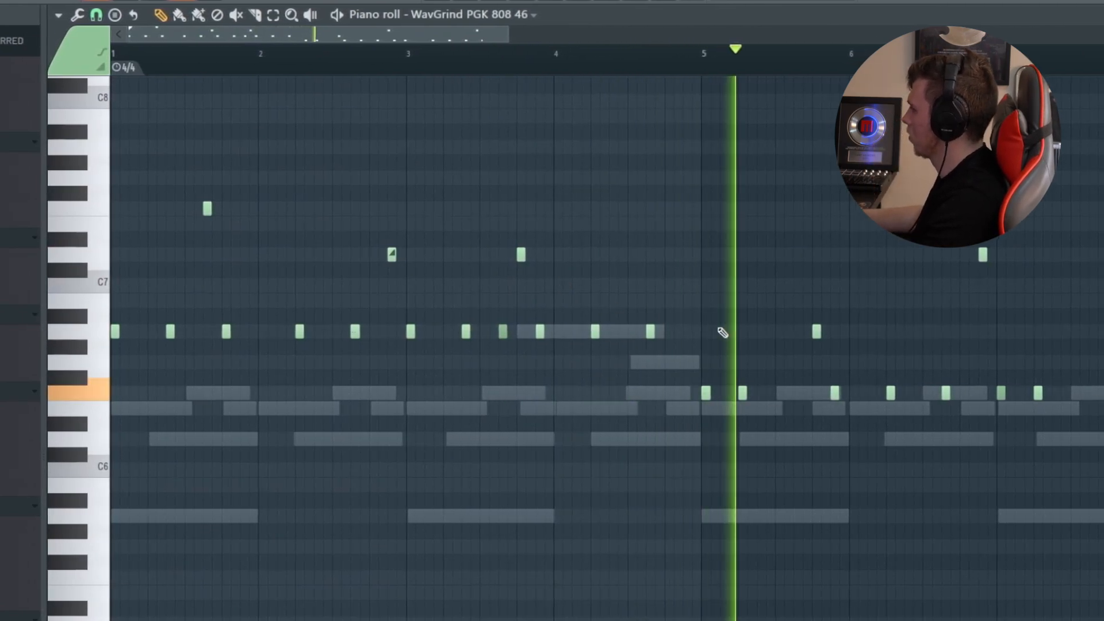
scroll(723, 332, up, 2)
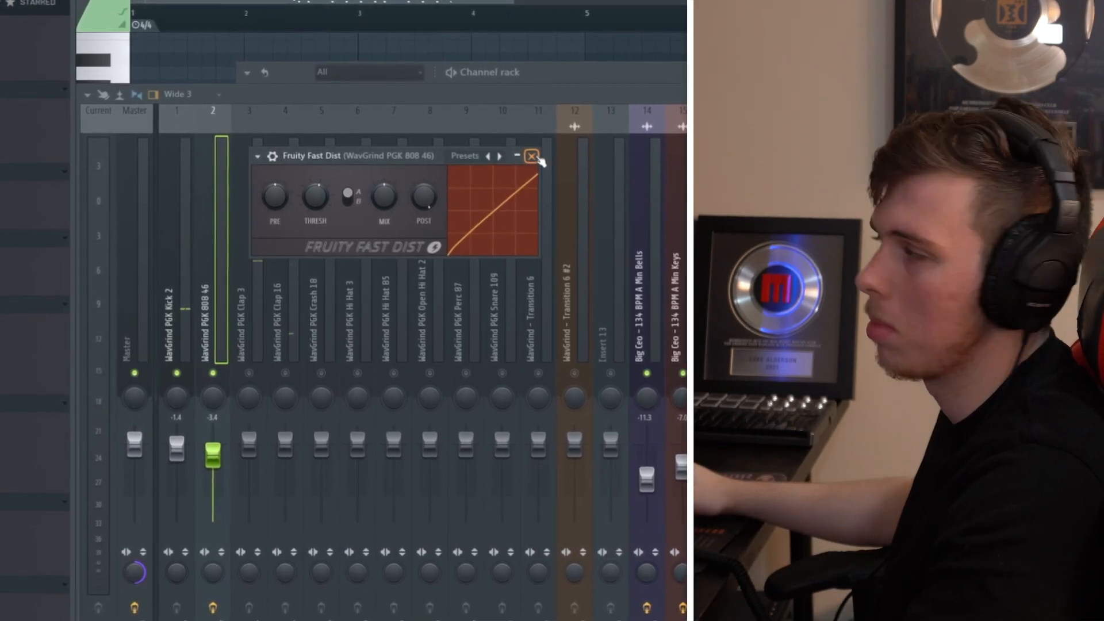
Step: Close the 808's Fruity Fast Dist and, during playback, unmute the WavGrind PGK Clap 3 mixer track at a level of -3.7 dB
key(space)
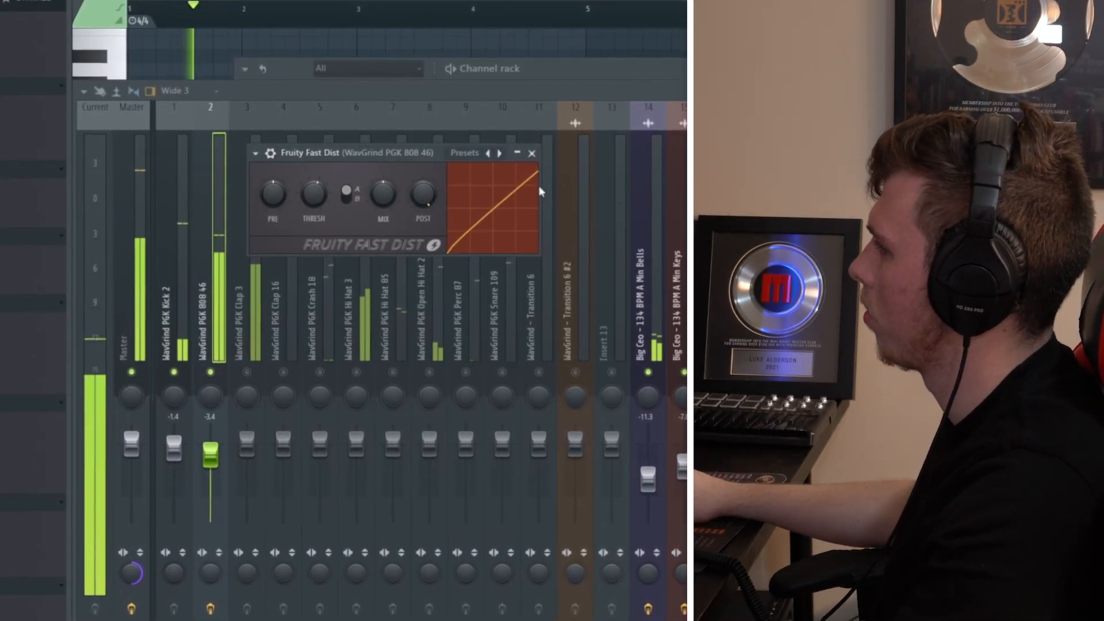
click(533, 158)
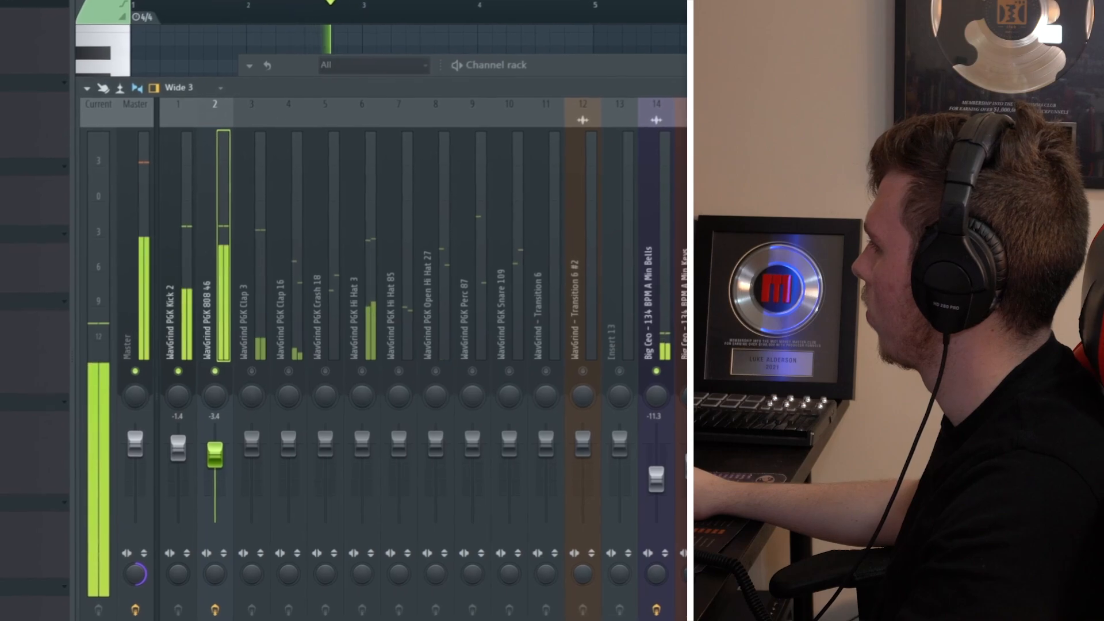
click(246, 374)
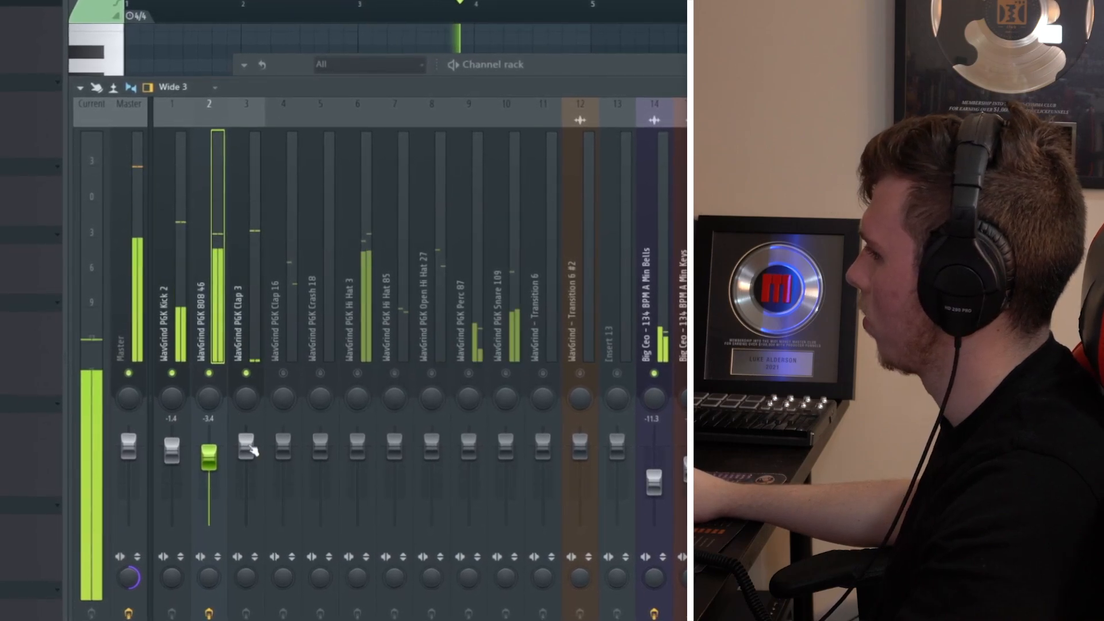
drag(250, 448, 250, 458)
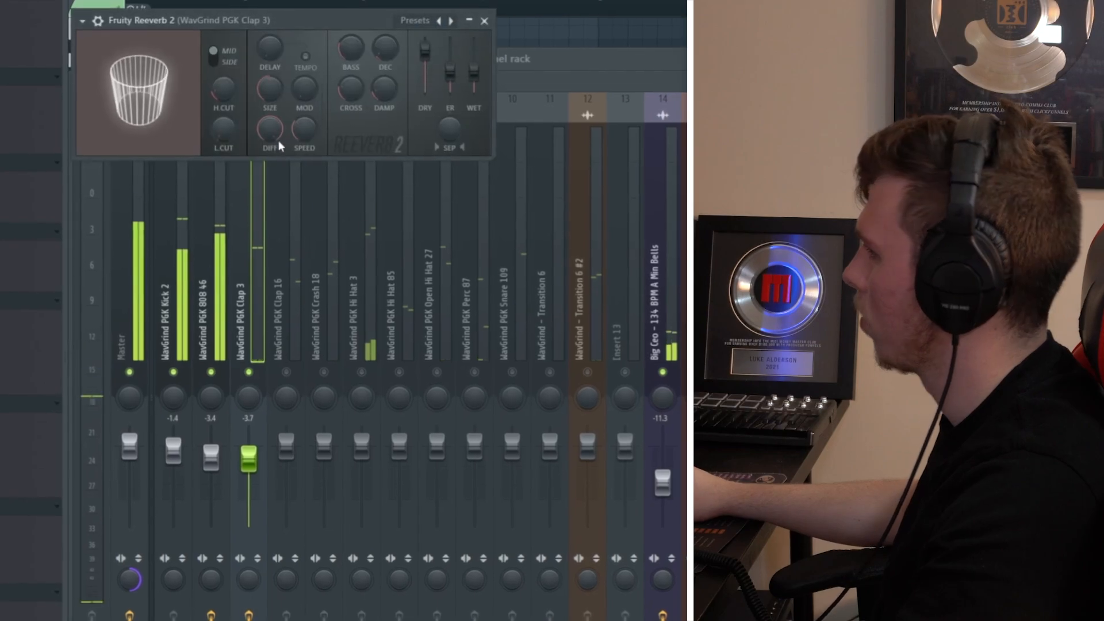
Step: Raise the size and slightly lower the wet level of Fruity Reeverb 2 on the Clap 3 track
drag(272, 96, 272, 43)
drag(475, 75, 476, 82)
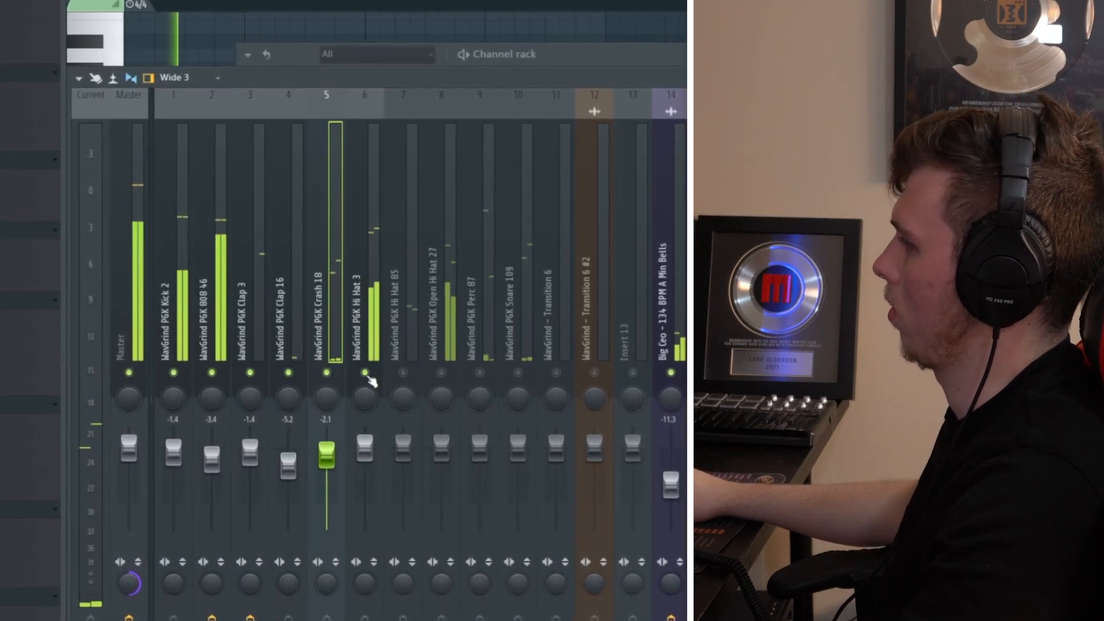
Step: Set Hi Hat 85 to -3.4 dB, Open Hi Hat 27 to -12.5 dB and Snare 109 to -2.1 dB, and unmute both Transition 6 tracks
drag(365, 449, 421, 462)
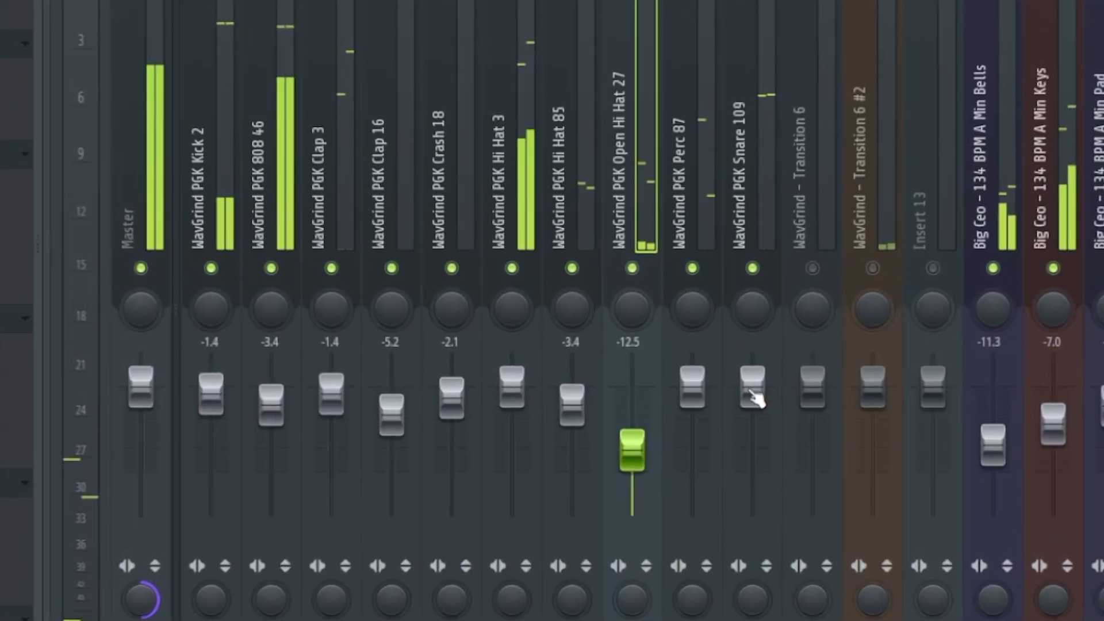
drag(752, 397, 748, 408)
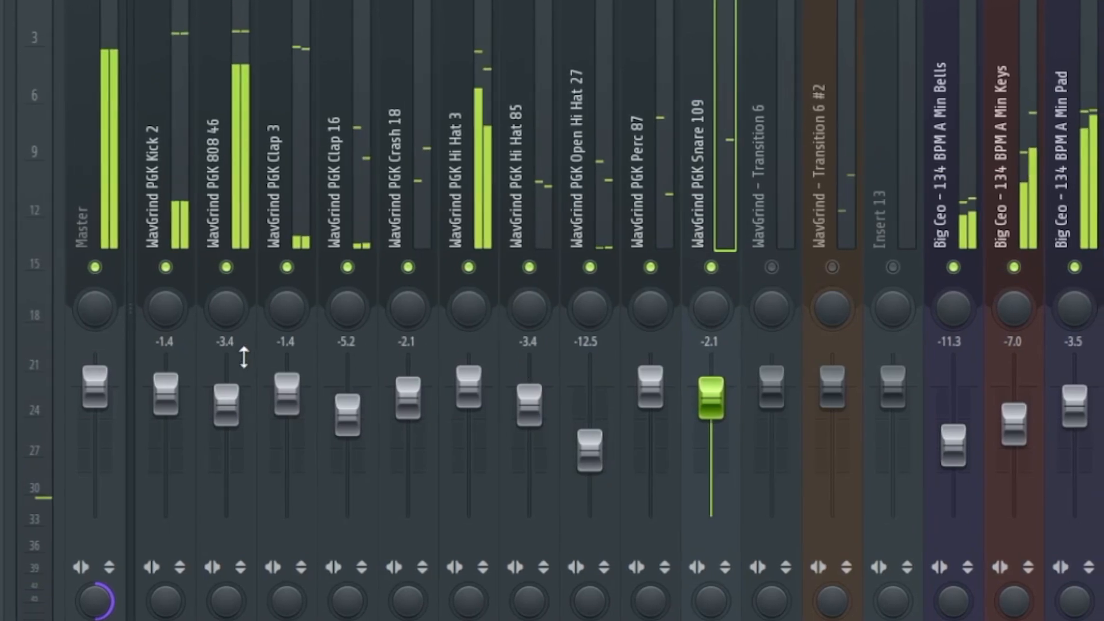
click(766, 267)
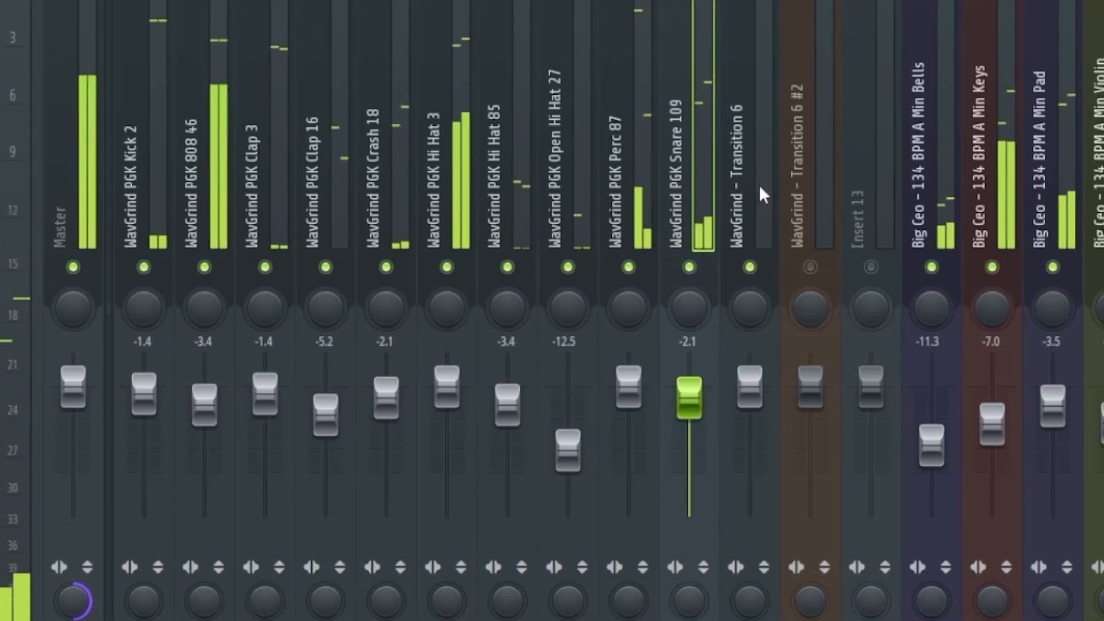
click(805, 267)
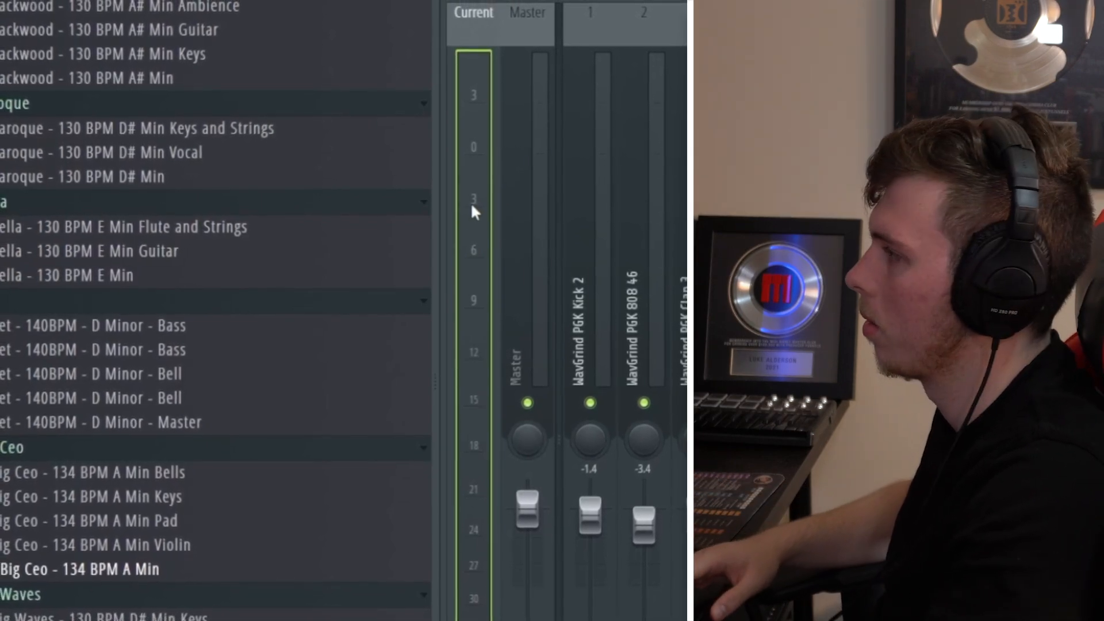
Step: Set the Maximizer threshold in the Master's Ozone 9 Elements to -6.0 dB while the beat plays
key(space)
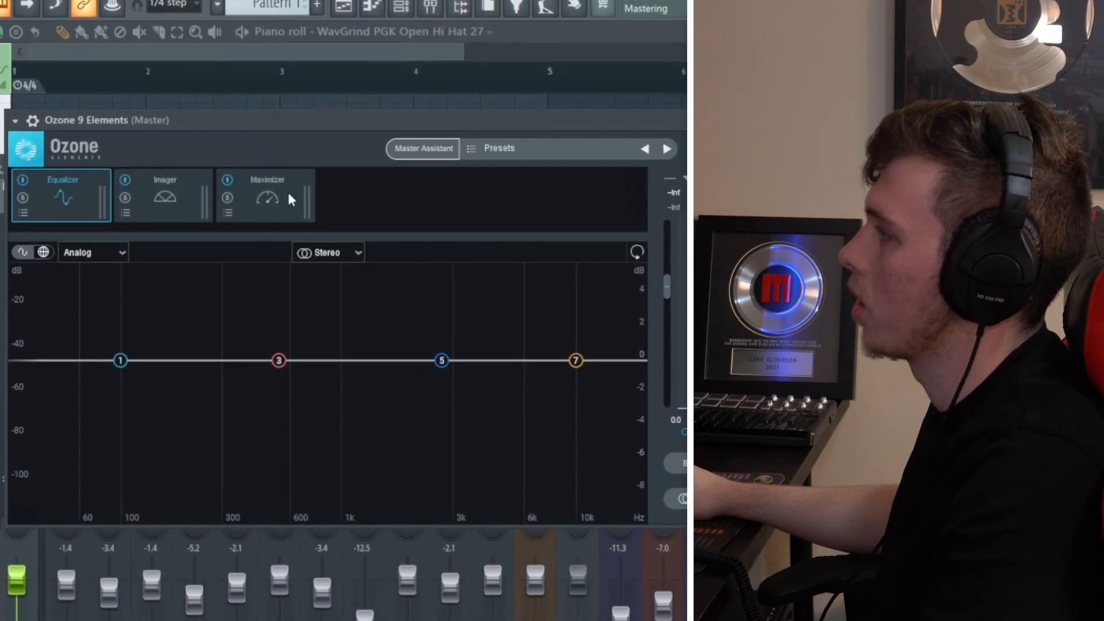
click(280, 201)
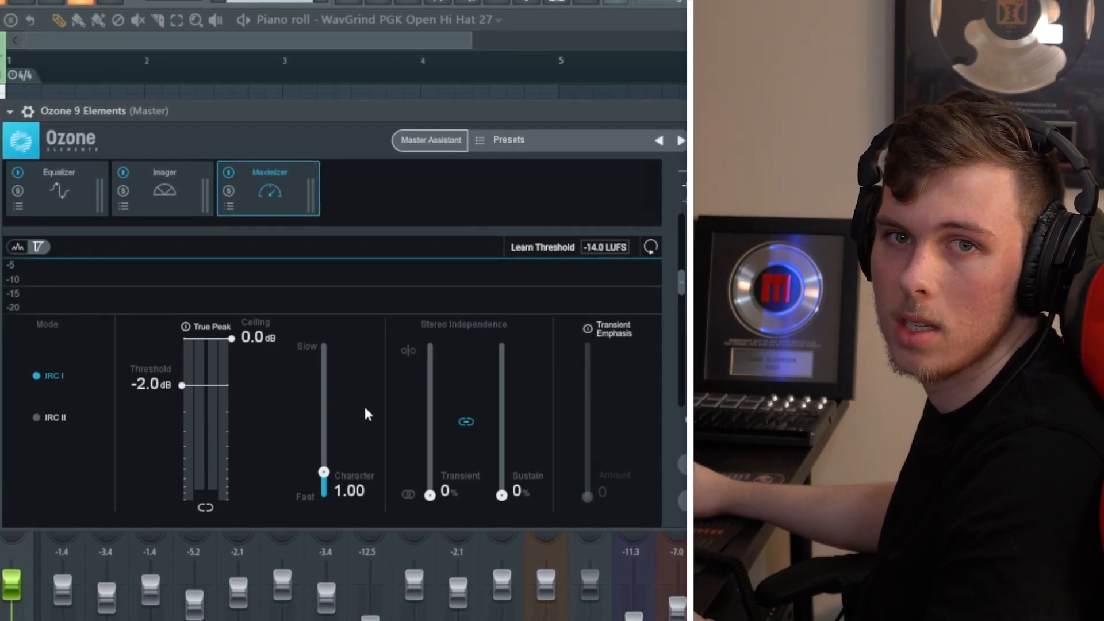
key(space)
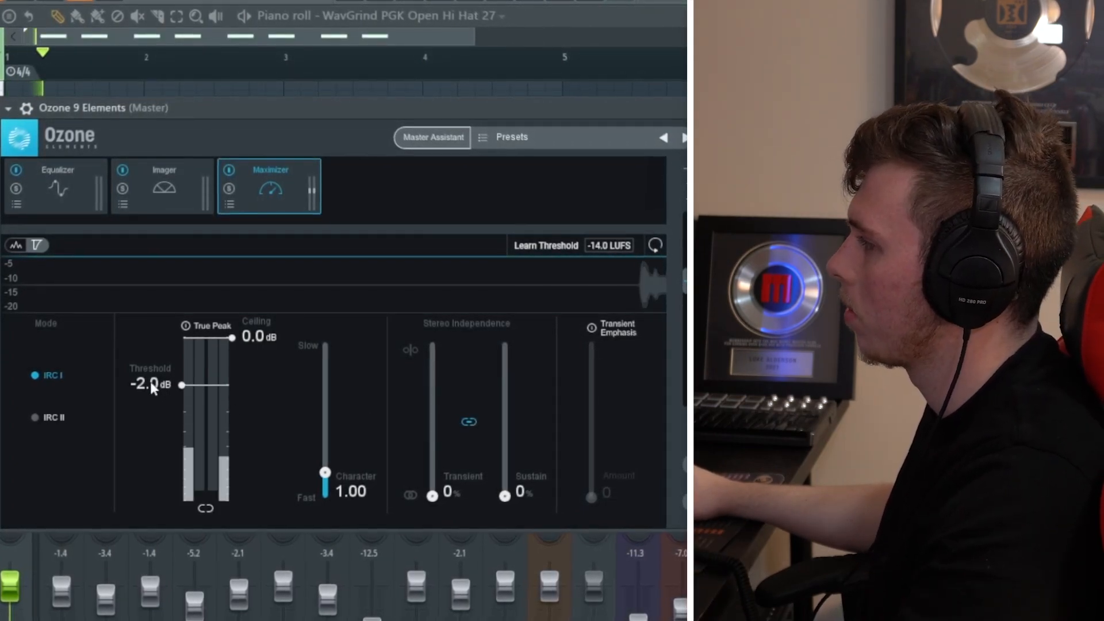
scroll(152, 384, down, 2)
scroll(151, 383, down, 1)
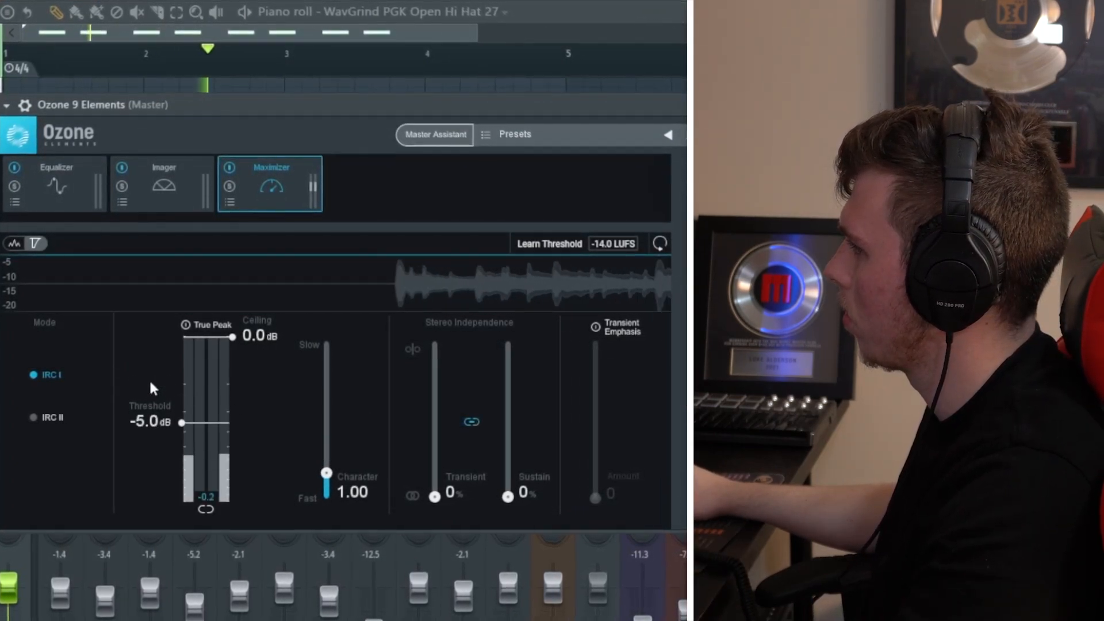
scroll(151, 383, down, 1)
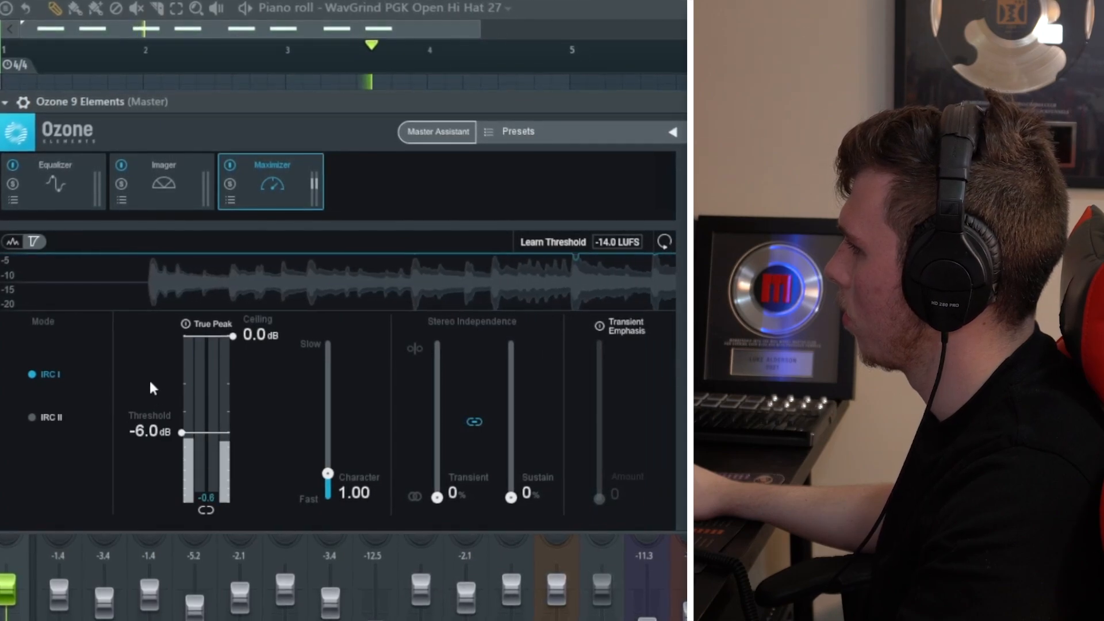
drag(230, 105, 275, 117)
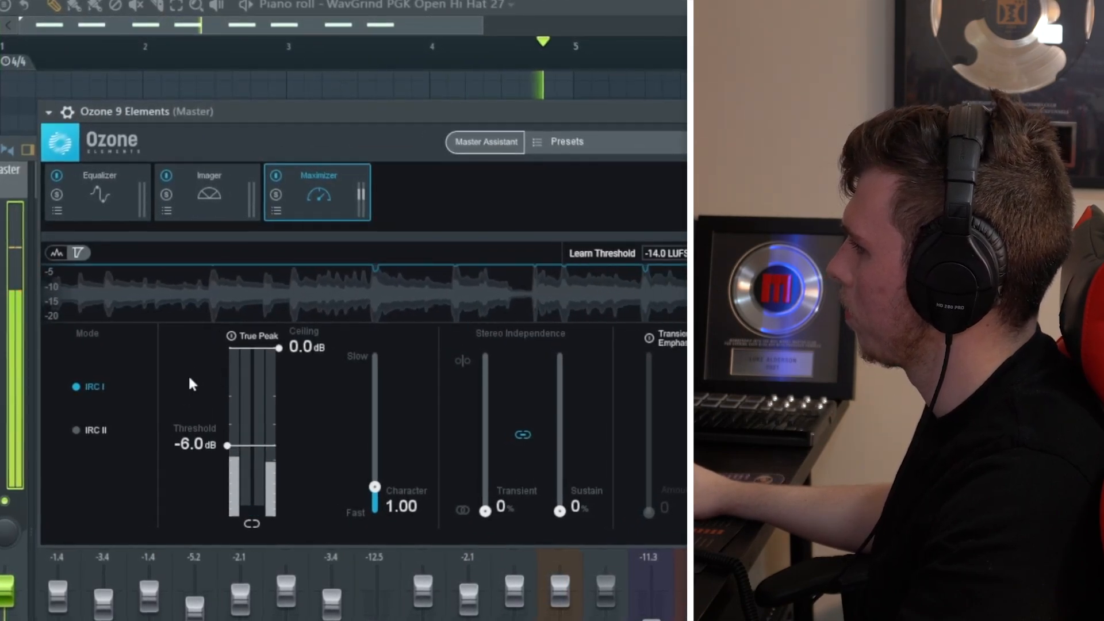
key(space)
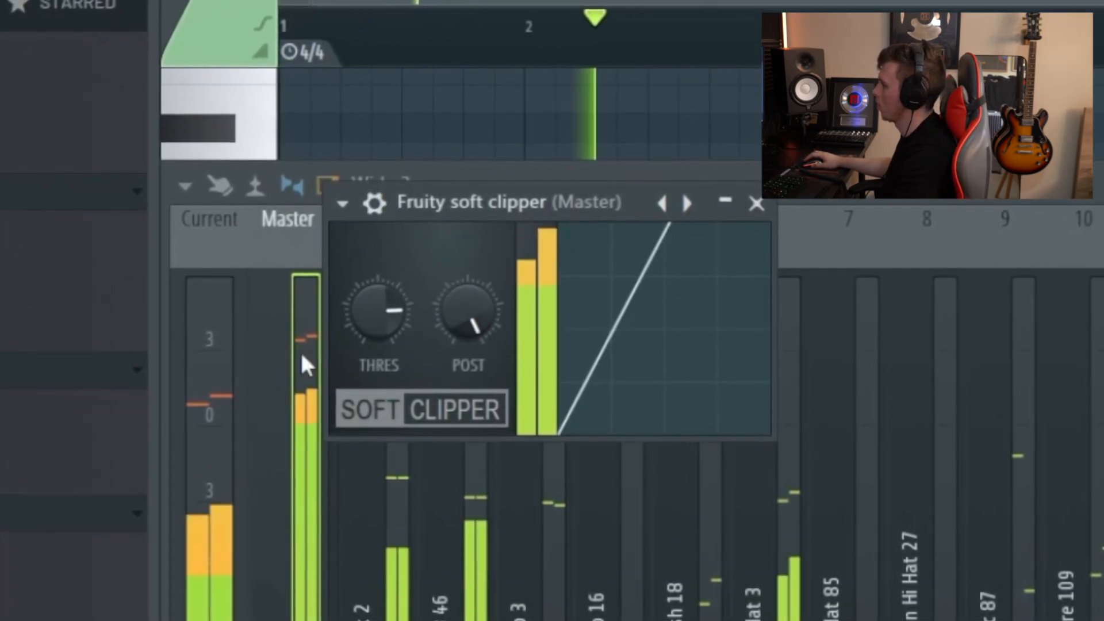
Step: Close the Master's Fruity soft clipper and go through the soloed low, mid and high bands of Maximus
click(758, 210)
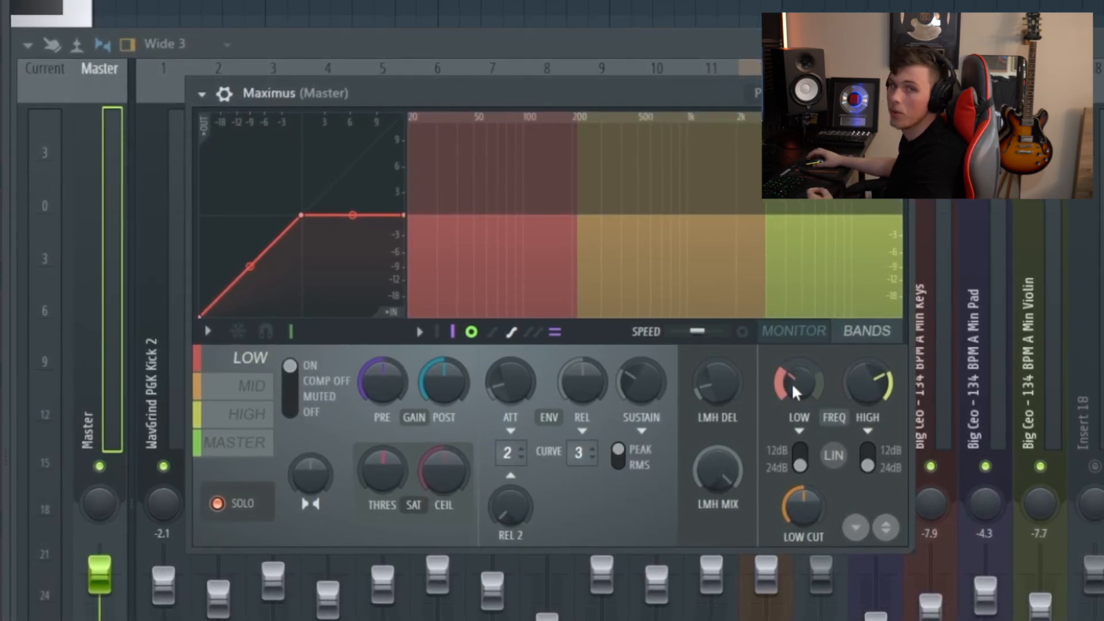
key(space)
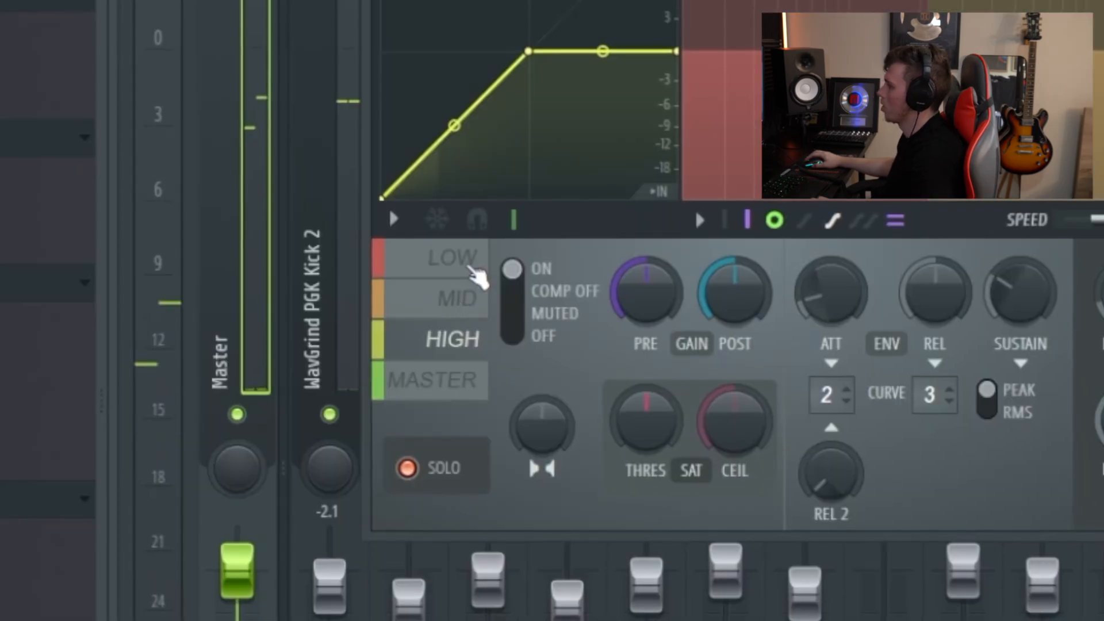
click(238, 366)
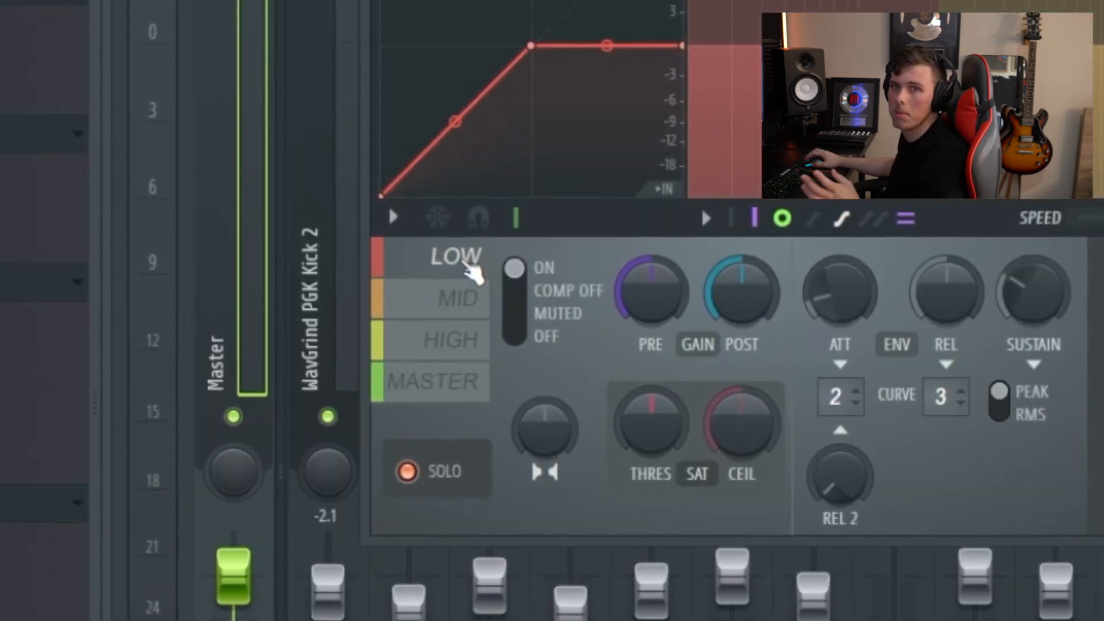
click(458, 316)
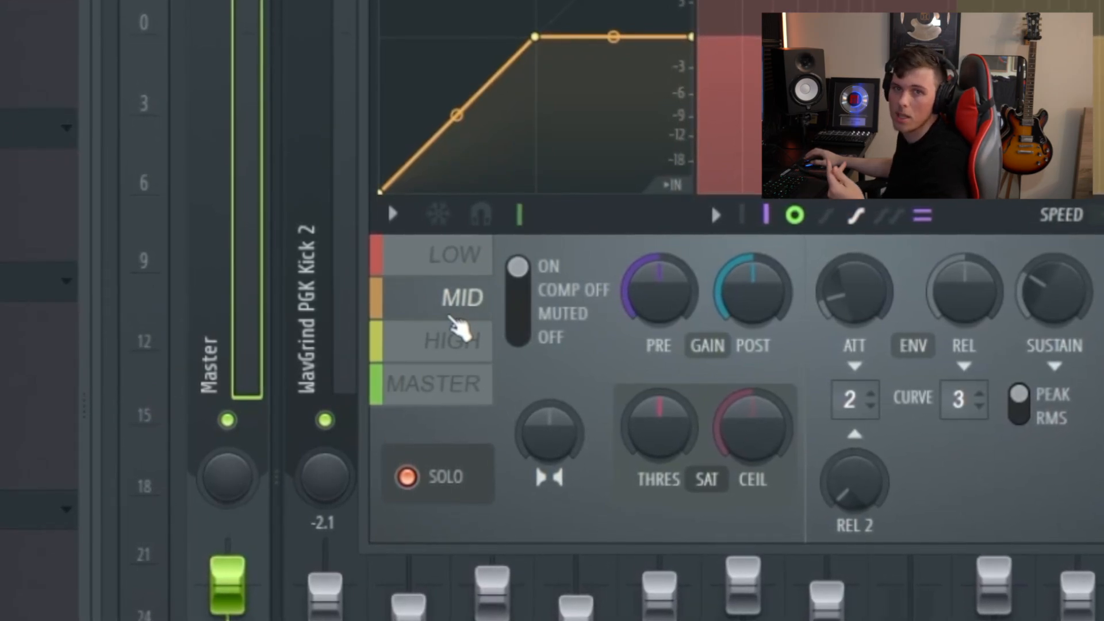
click(457, 330)
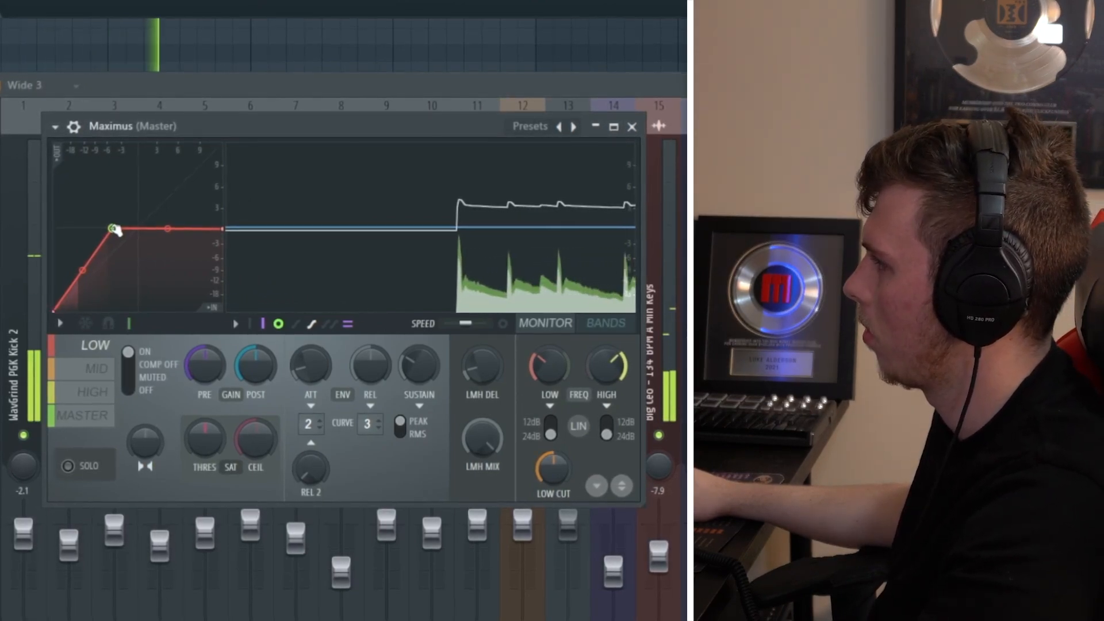
Step: Reshape the low band's compression curve in Maximus, moving its knee to about -6 dB and adjusting the curve's end point
drag(115, 230, 144, 232)
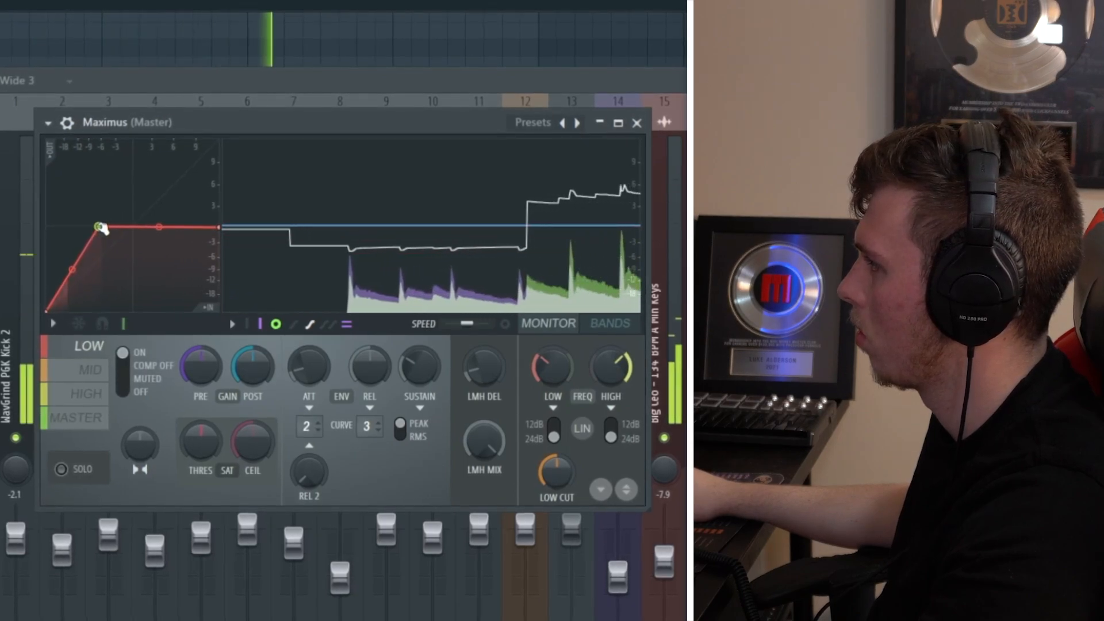
mouse_move(219, 229)
mouse_down()
mouse_move(217, 205)
mouse_move(217, 225)
mouse_up()
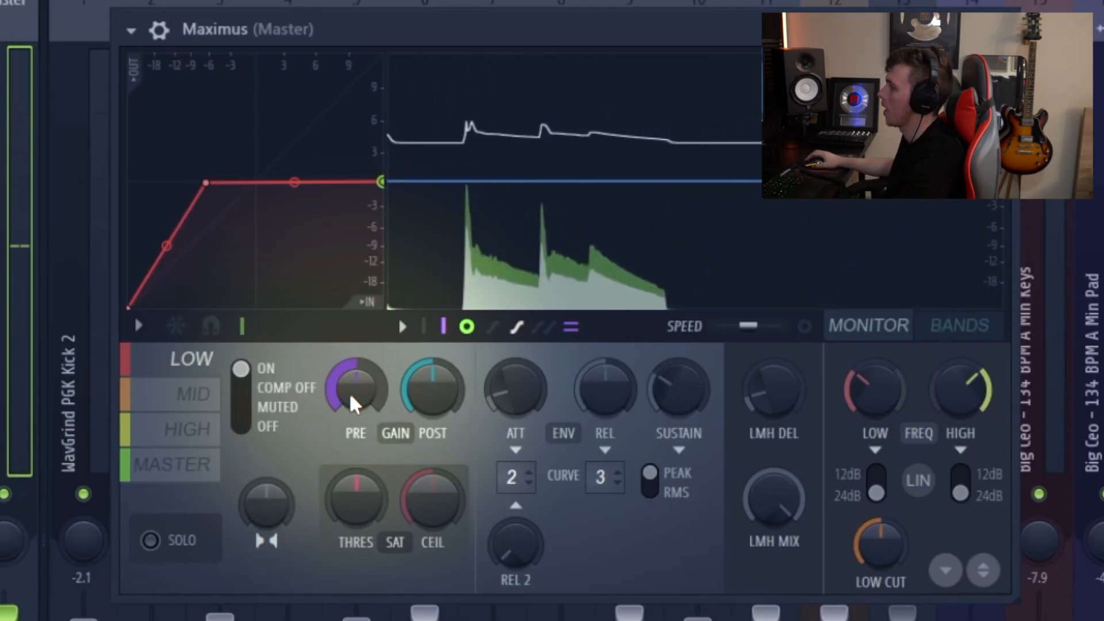
Step: Try different pre-gain levels and a higher post gain on Maximus's low band, resetting each gain to its default
scroll(340, 410, up, 5)
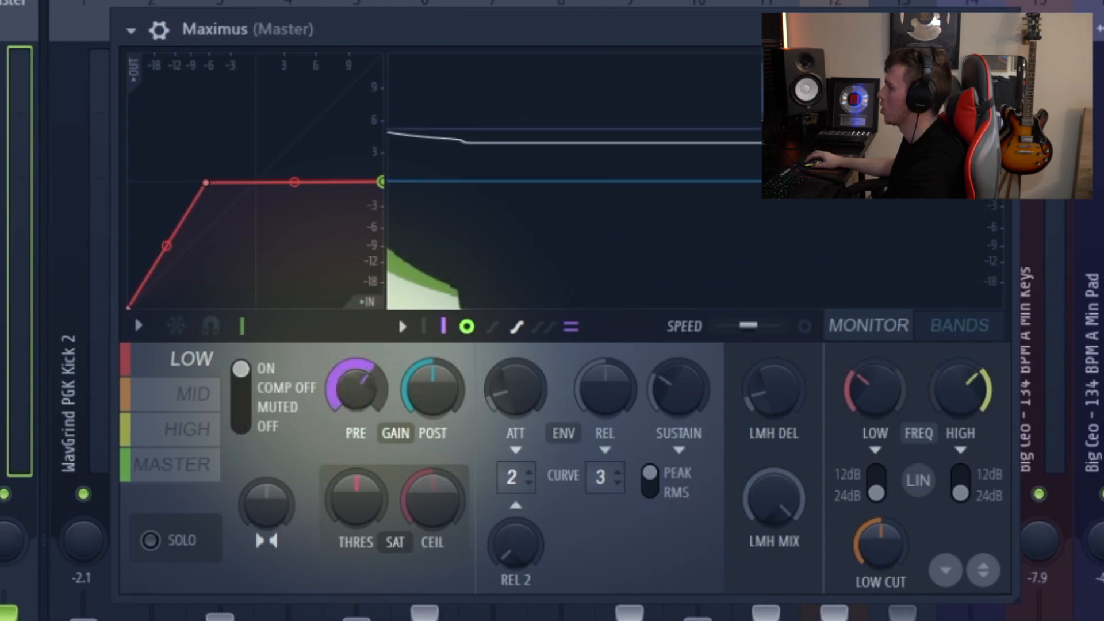
mouse_move(352, 384)
mouse_down()
mouse_move(352, 417)
mouse_move(357, 393)
mouse_up()
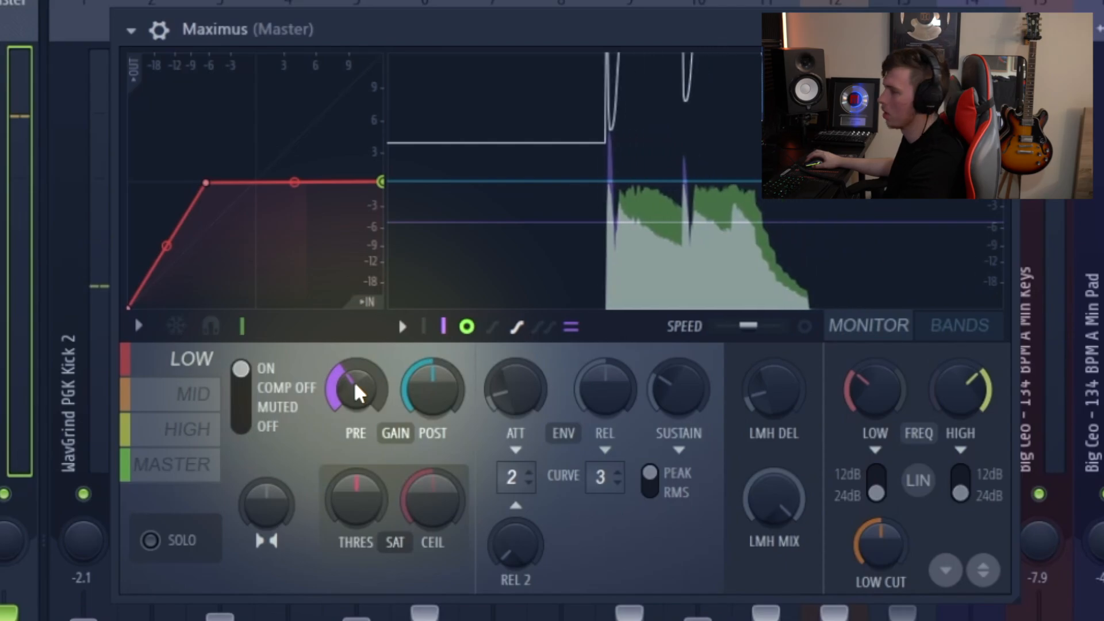
alt+click(357, 391)
drag(433, 392, 433, 377)
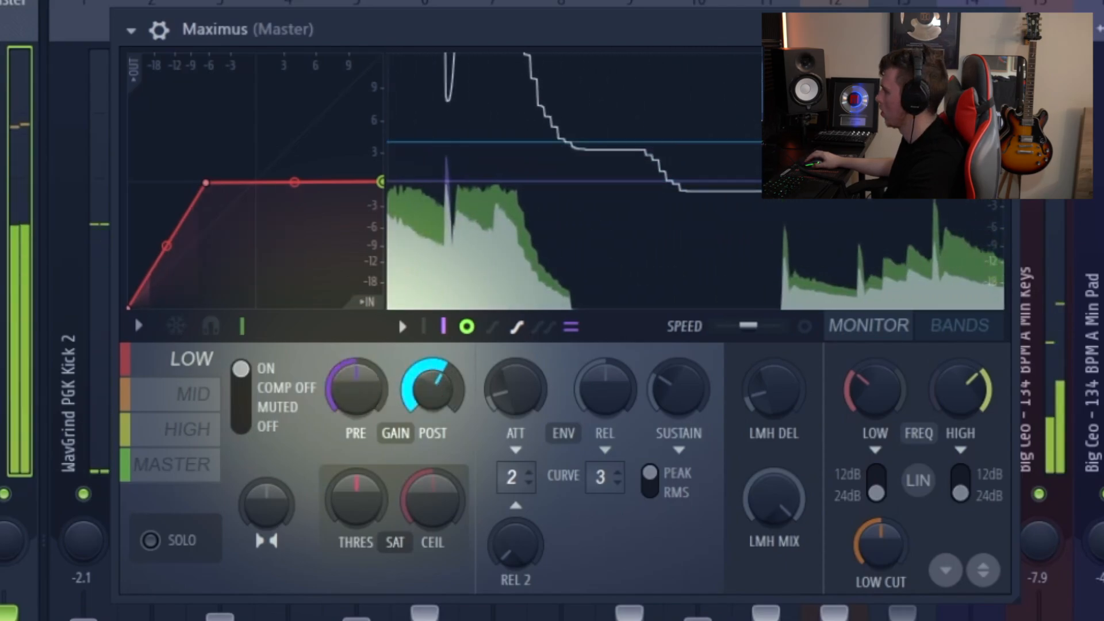
alt+click(433, 388)
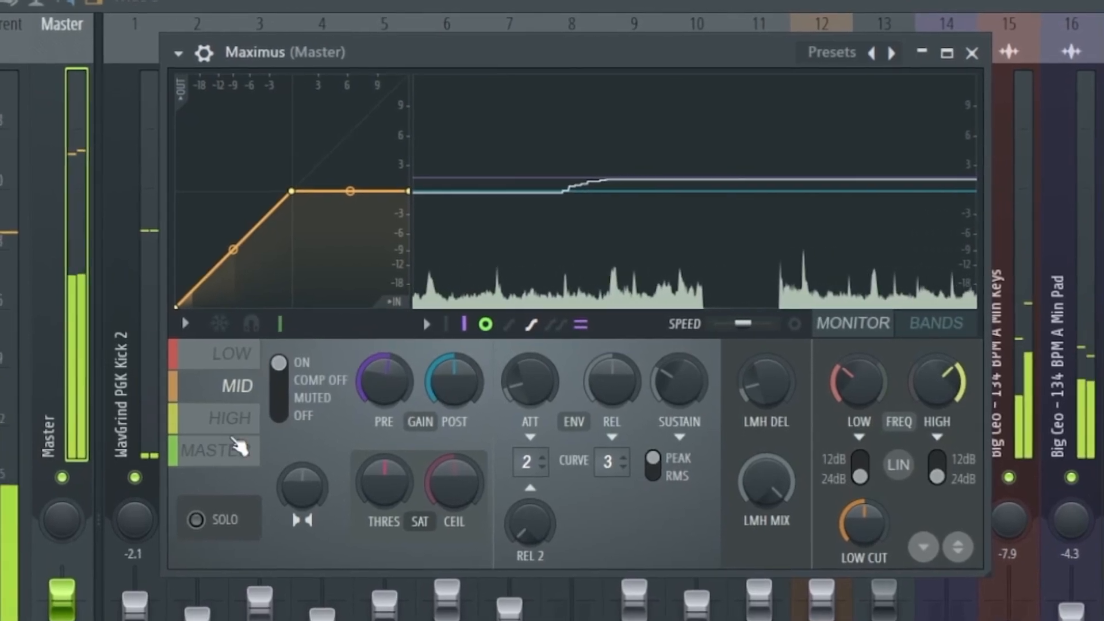
Step: Reset the pre gain of Maximus's master band to its default and raise its post gain to about 3 dB
click(238, 448)
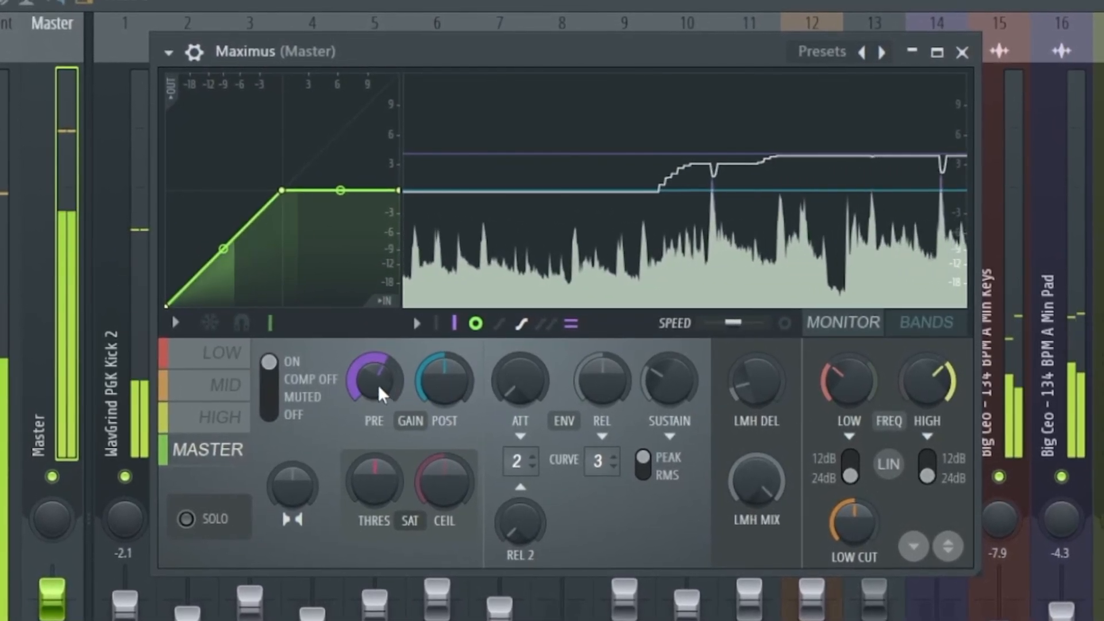
alt+click(378, 384)
drag(444, 381, 444, 357)
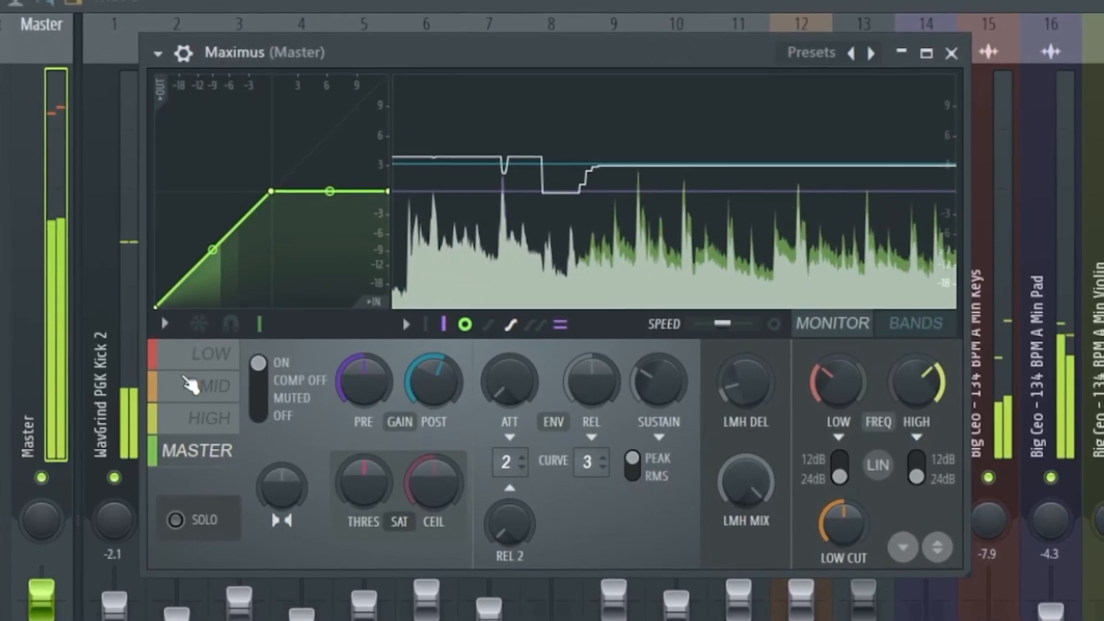
Step: Move the knee of the low band's compression curve in Maximus to about 0 dB
click(198, 354)
drag(236, 192, 283, 196)
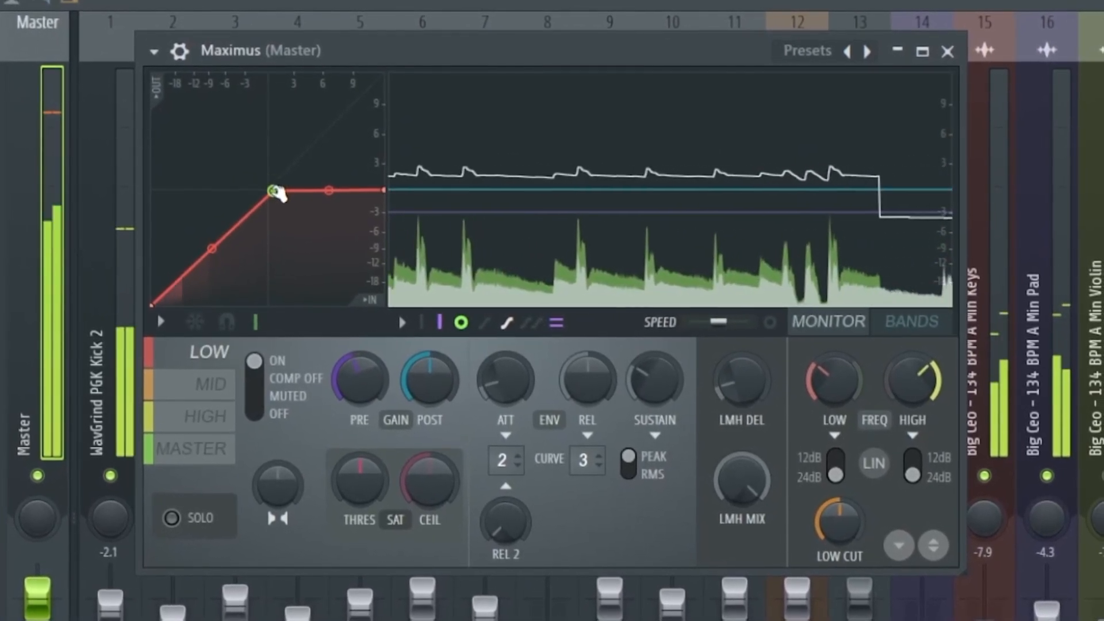